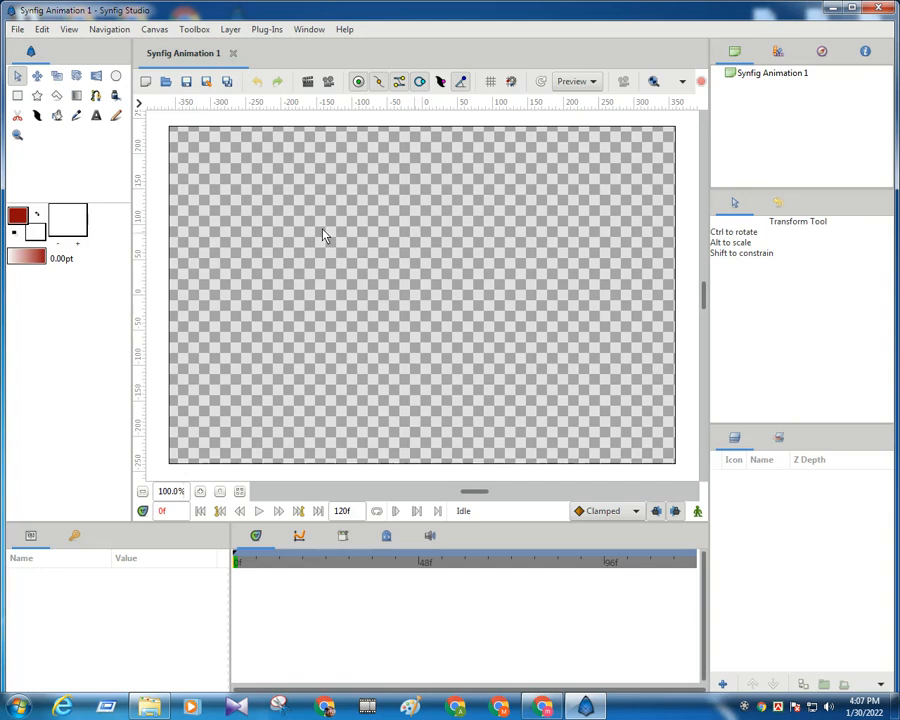
Check the current canvas's image width and height in its properties, leaving them as they are
click(153, 30)
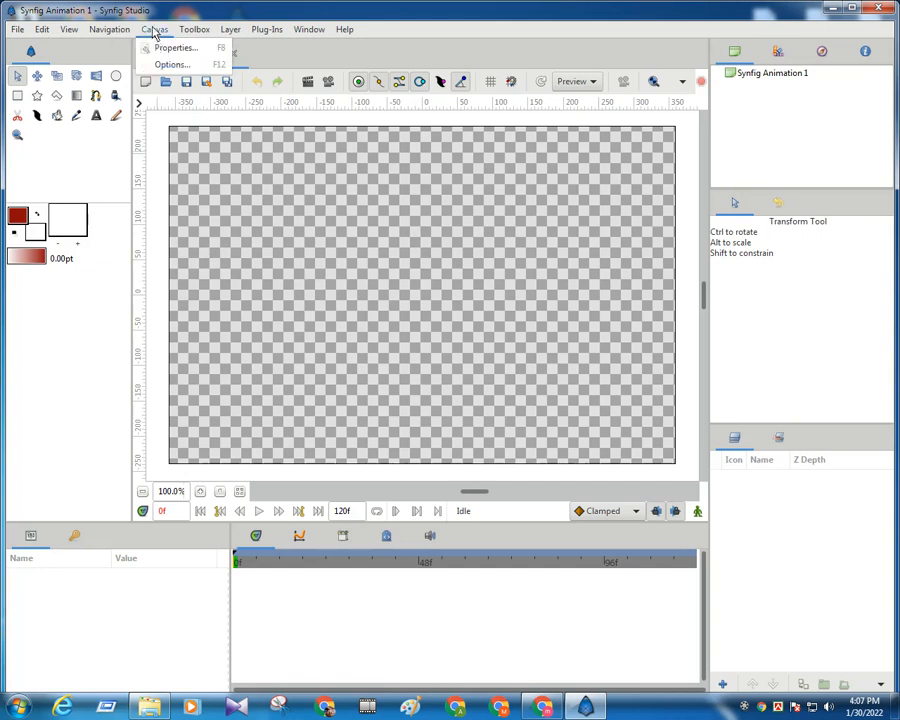
click(174, 48)
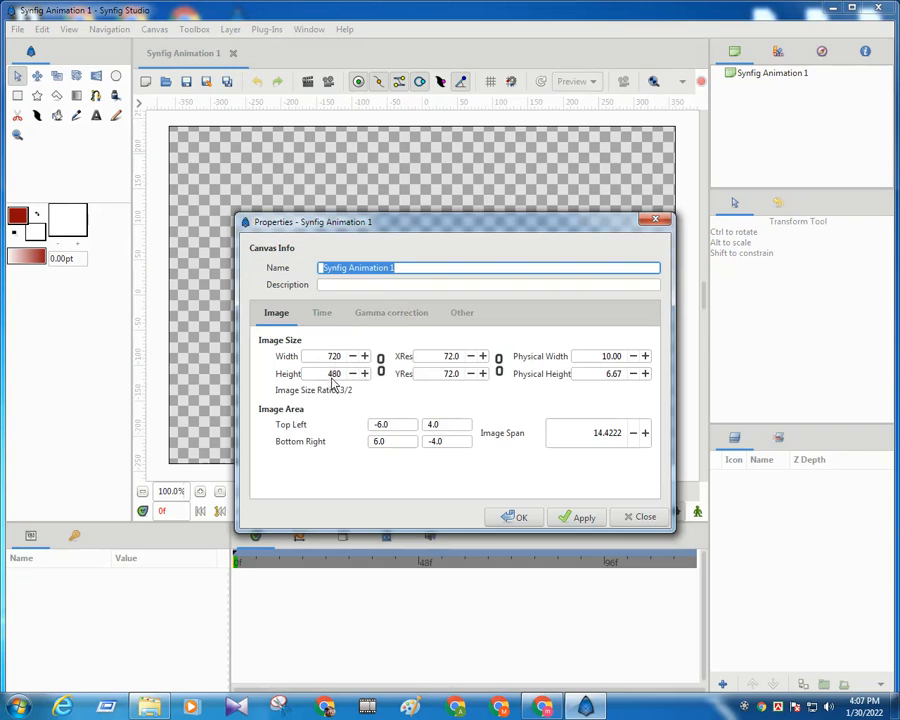
click(656, 221)
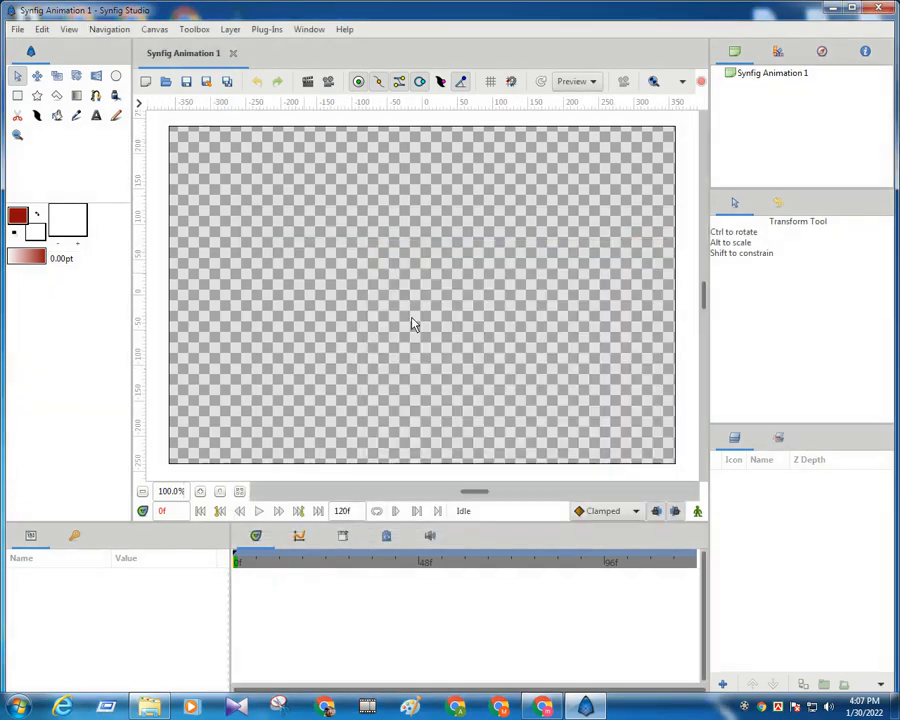
Set the default size for new canvases to 1920x1080 HDTV 1080p/i in the document preferences
click(43, 31)
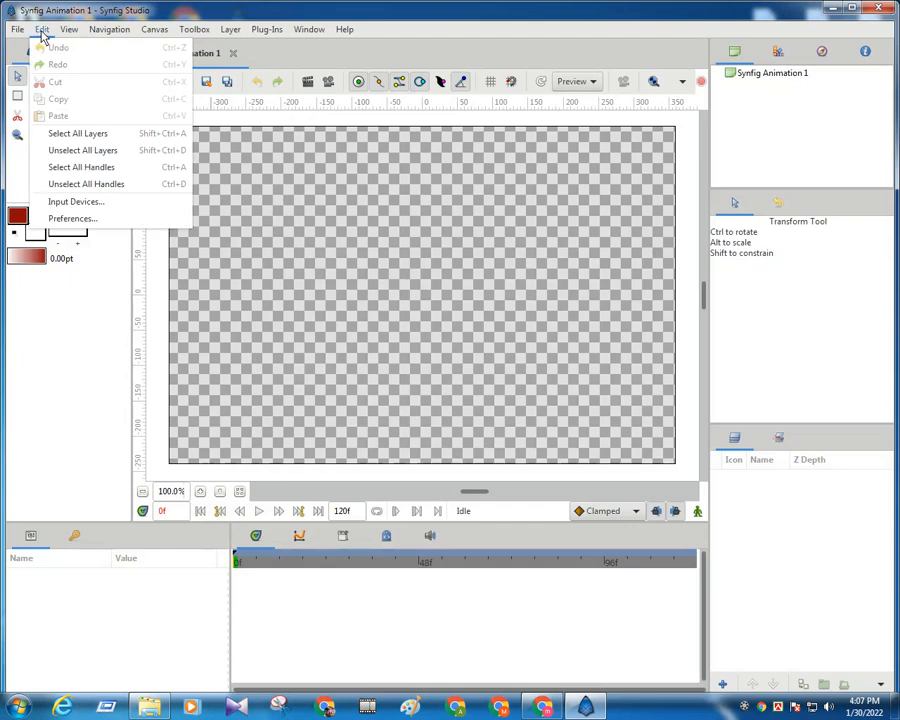
click(70, 218)
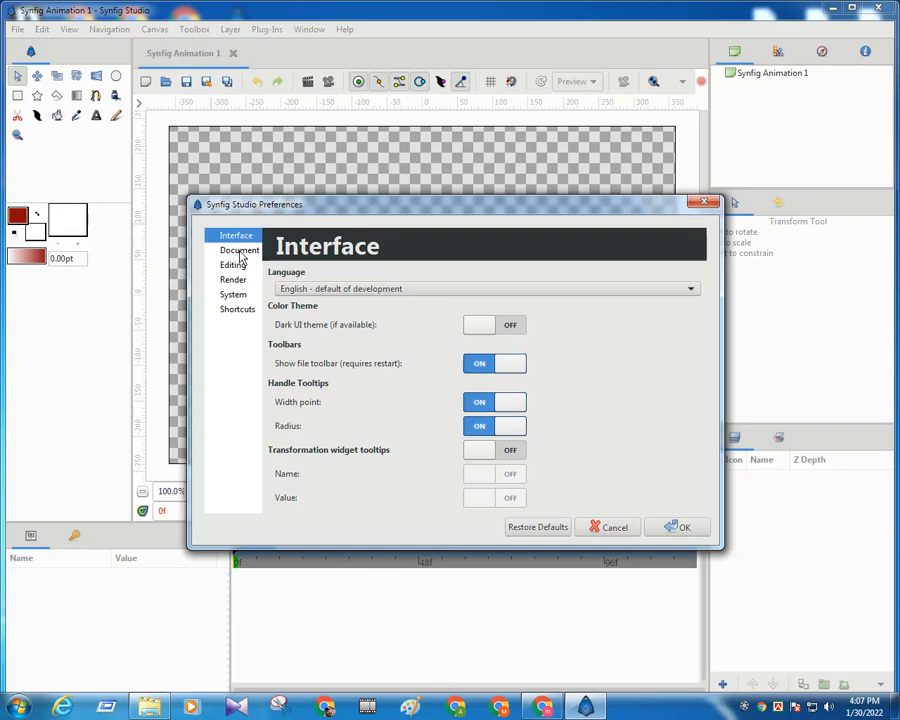
click(238, 252)
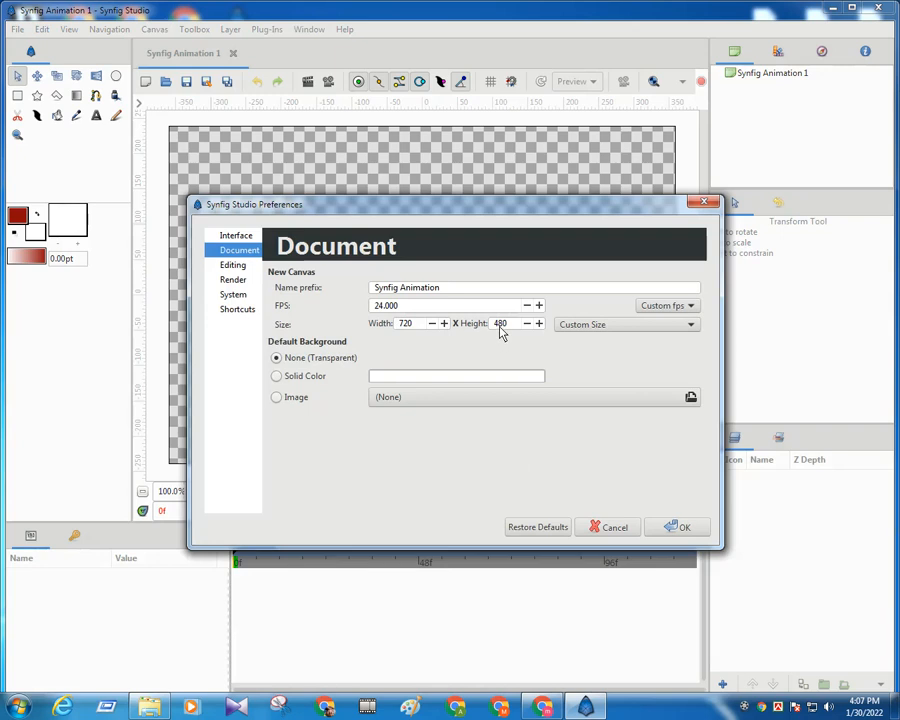
click(670, 329)
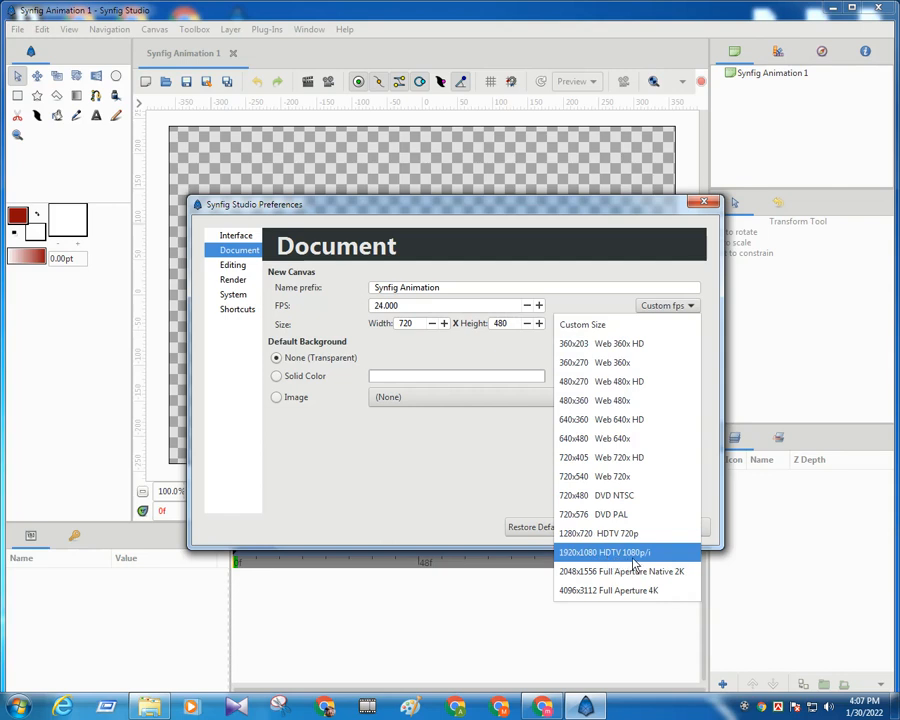
click(476, 447)
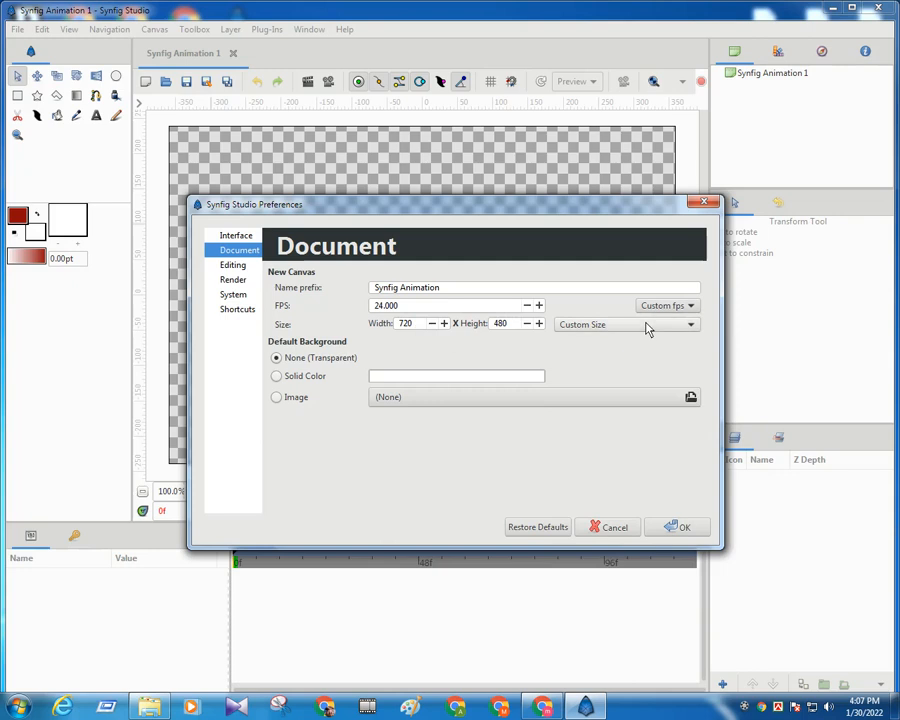
double_click(405, 324)
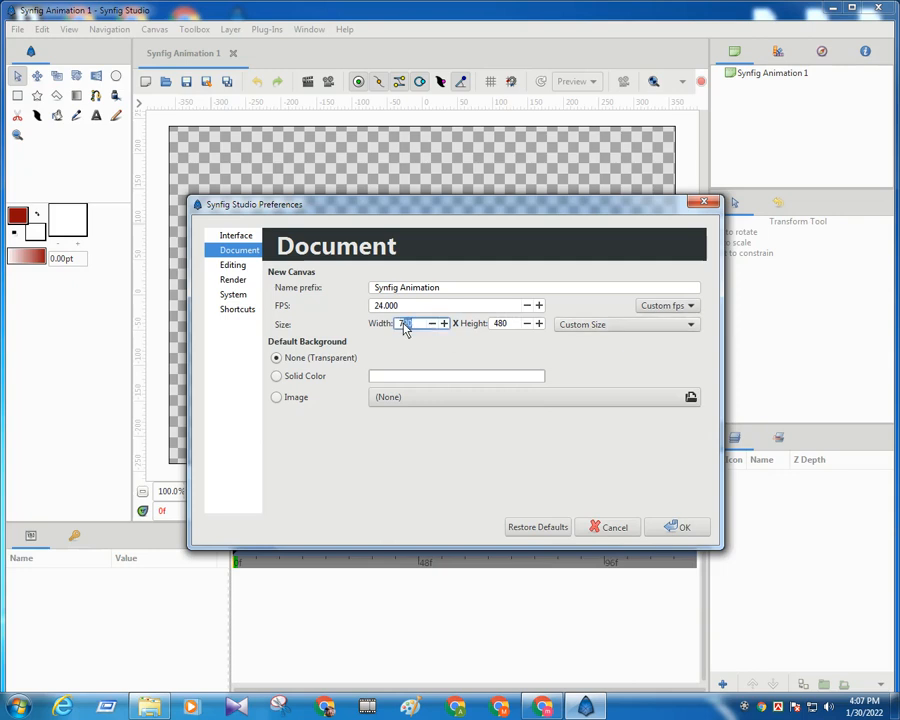
click(588, 328)
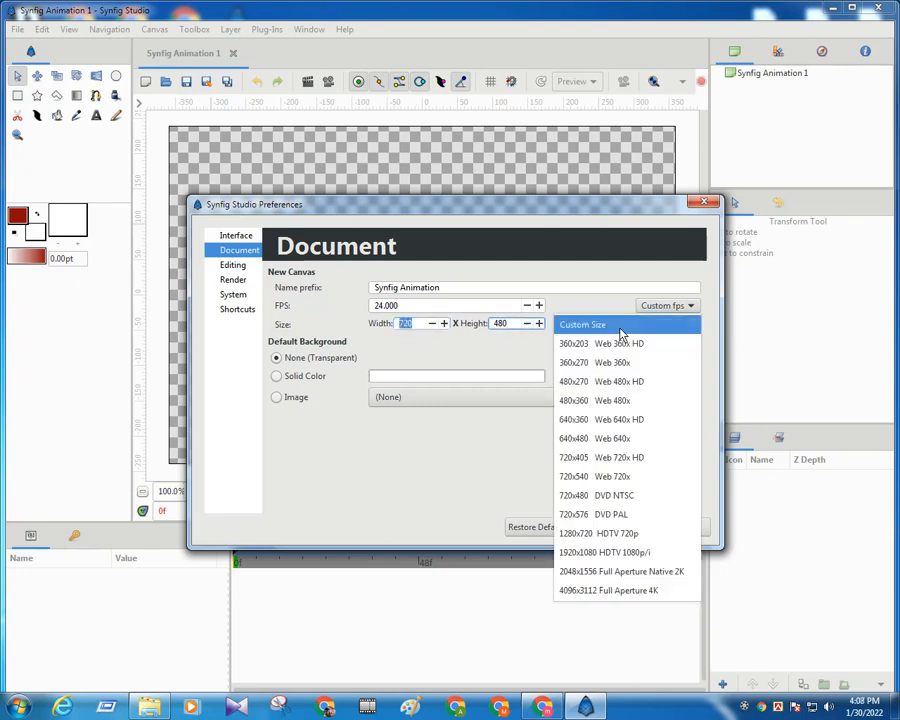
click(565, 552)
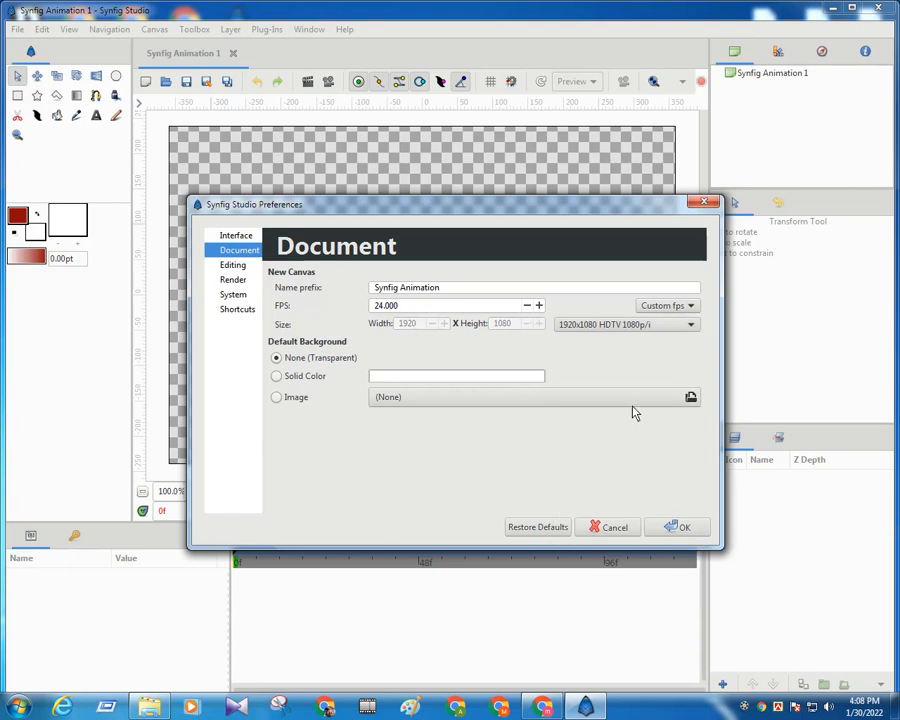
click(679, 527)
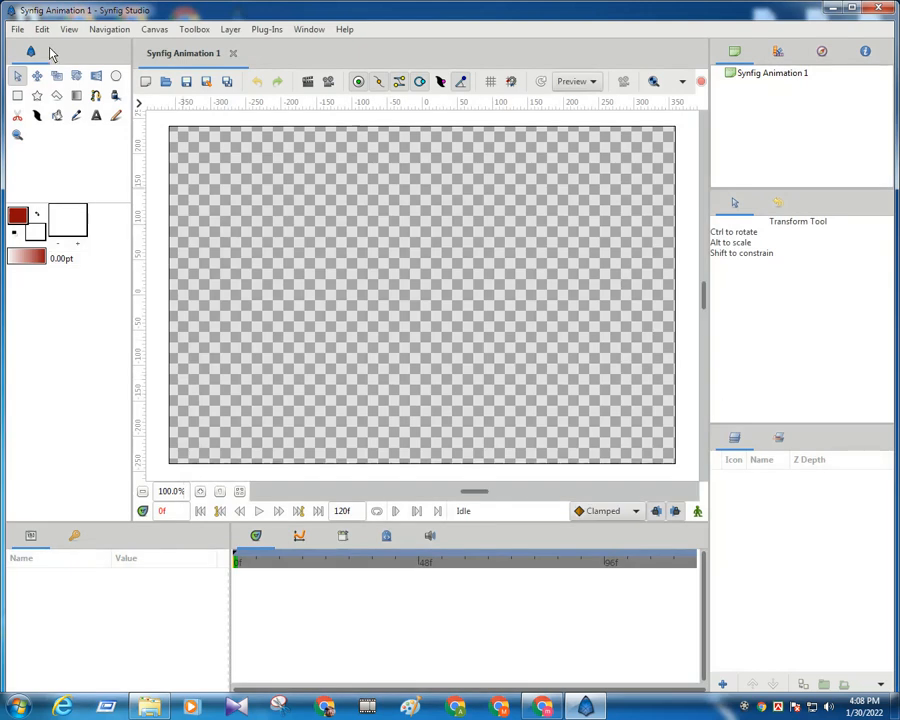
Examine the open canvas's properties to see whether the preference change affects its image size
click(154, 29)
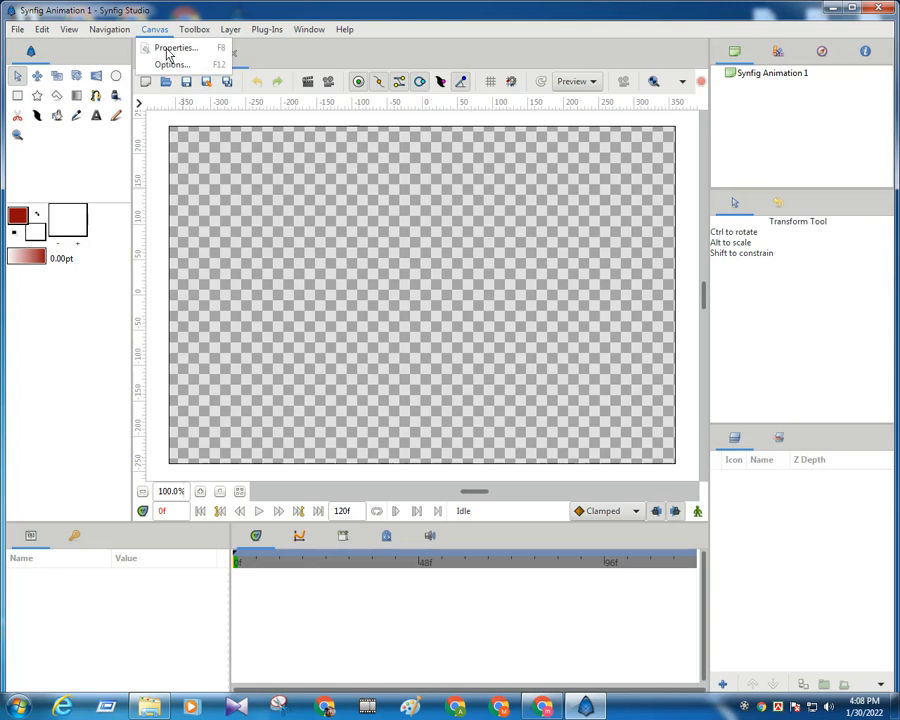
click(168, 48)
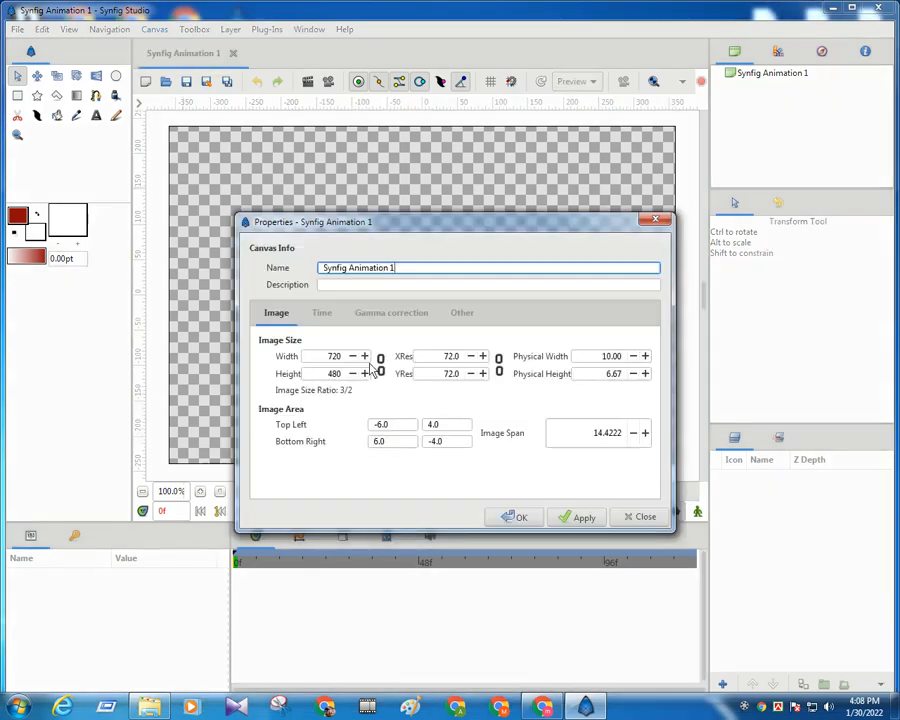
click(660, 227)
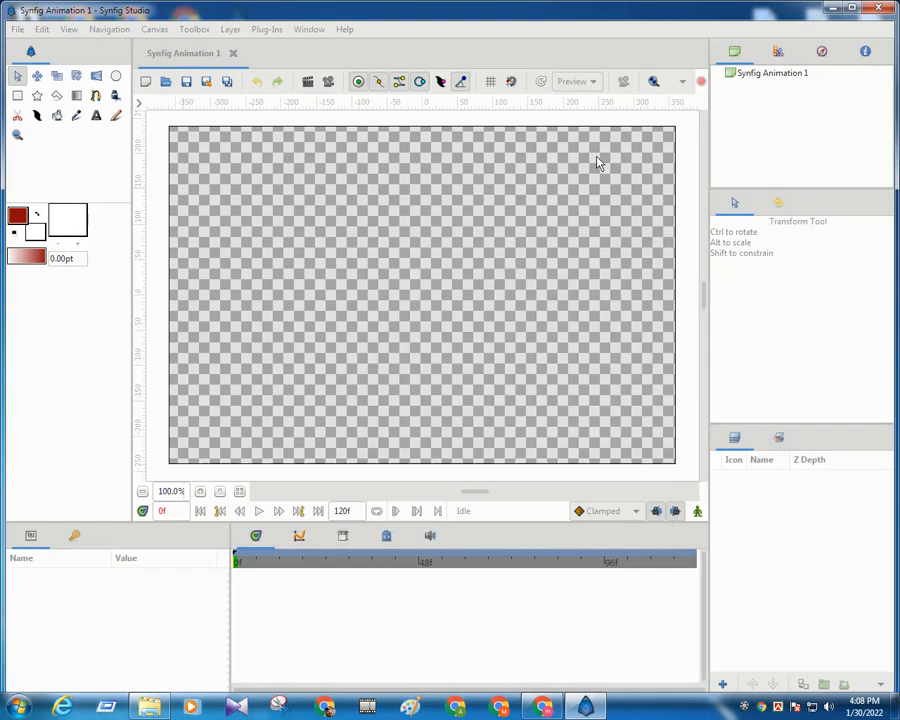
Close Synfig Studio, refresh the desktop and launch Synfig Studio again
click(880, 9)
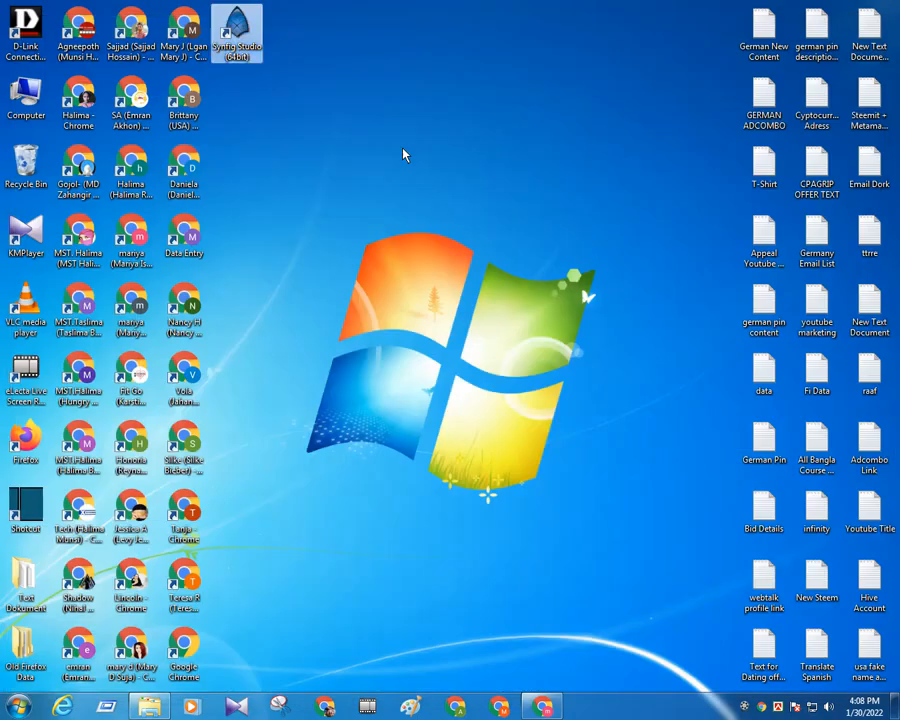
right_click(404, 150)
click(484, 192)
right_click(390, 115)
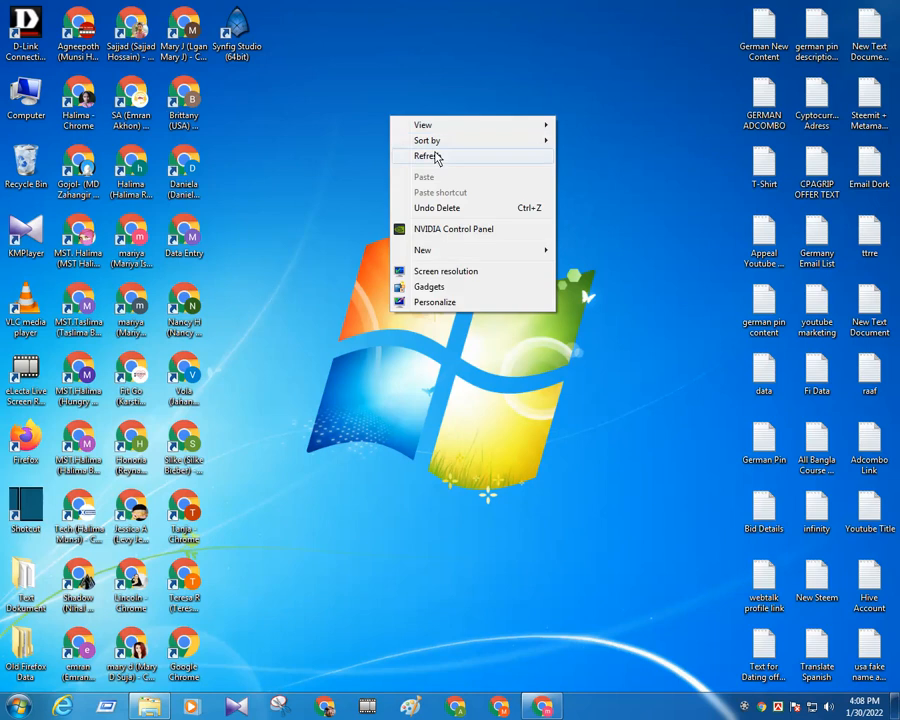
click(436, 155)
right_click(400, 133)
click(441, 174)
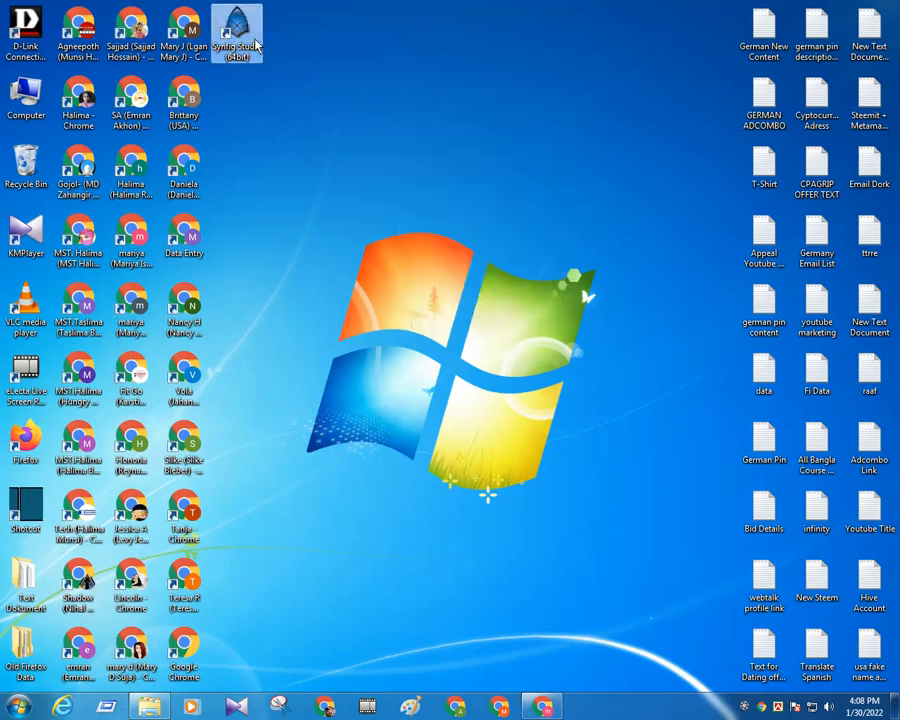
double_click(240, 35)
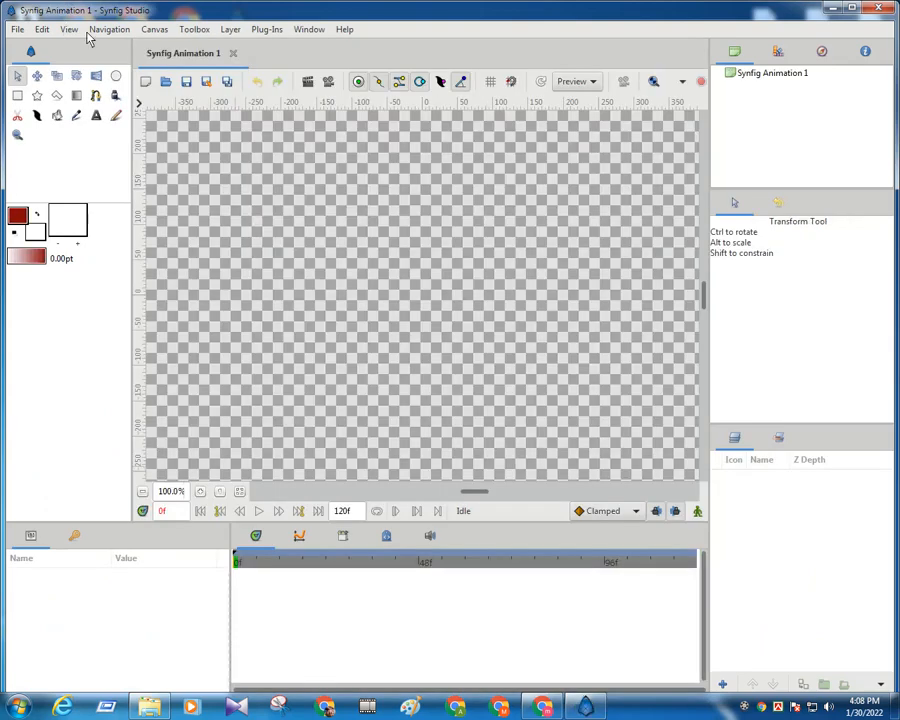
Check the image width and height of the newly created canvas in its properties
click(156, 31)
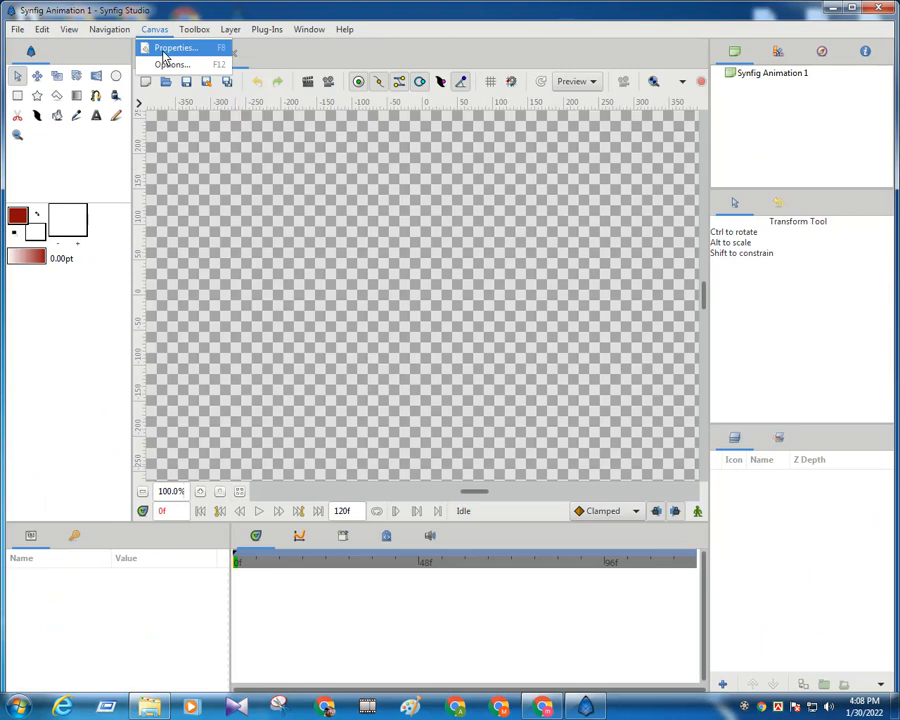
click(165, 57)
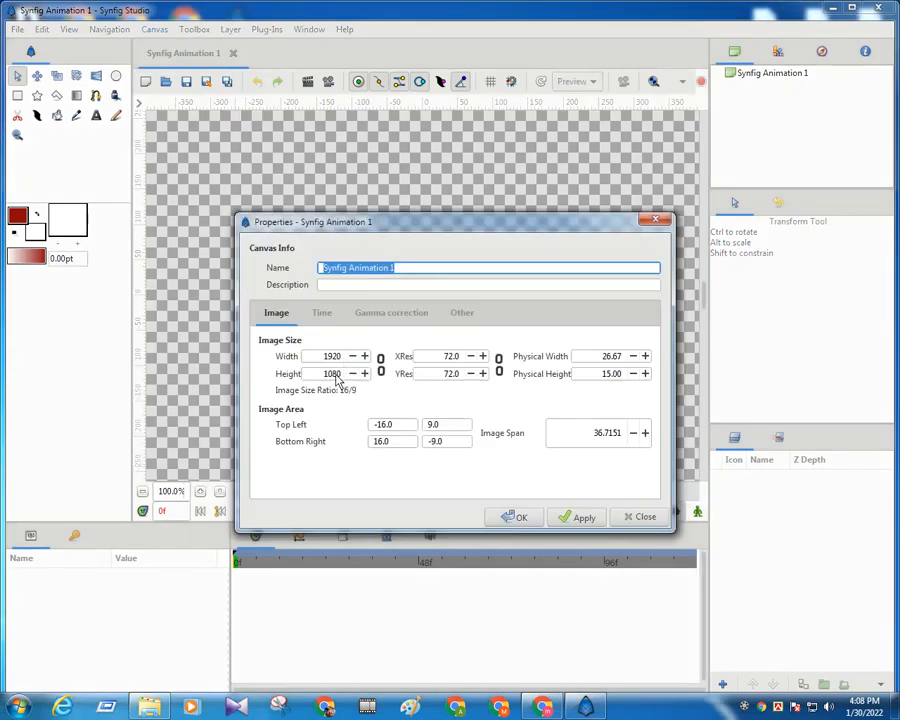
click(336, 374)
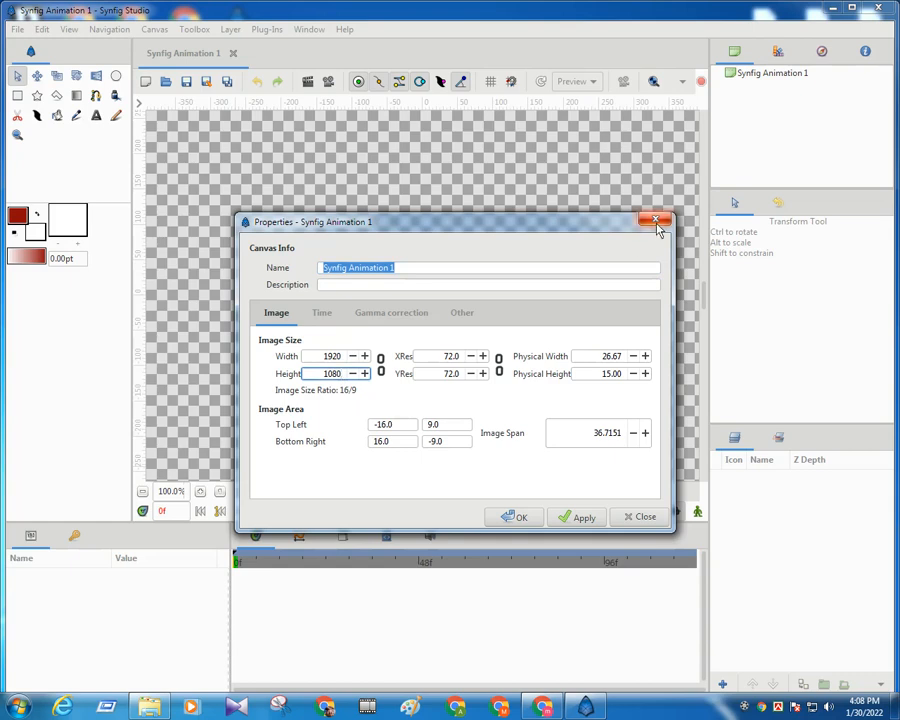
click(657, 222)
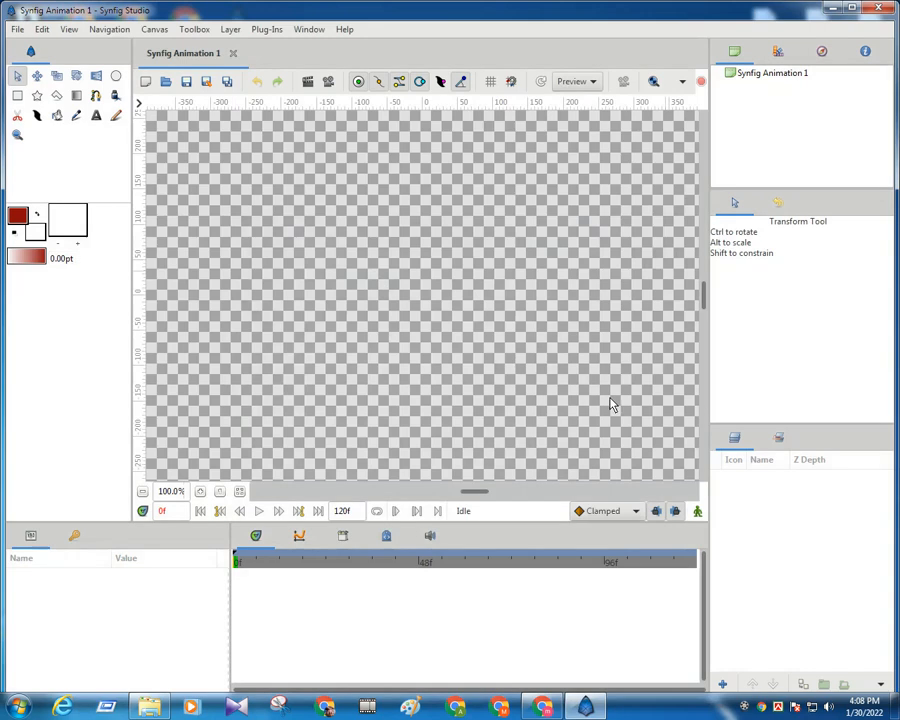
Draw a white circle of about 161 px radius, centred near -235 px, 144 px on the canvas, and group its layer
click(143, 492)
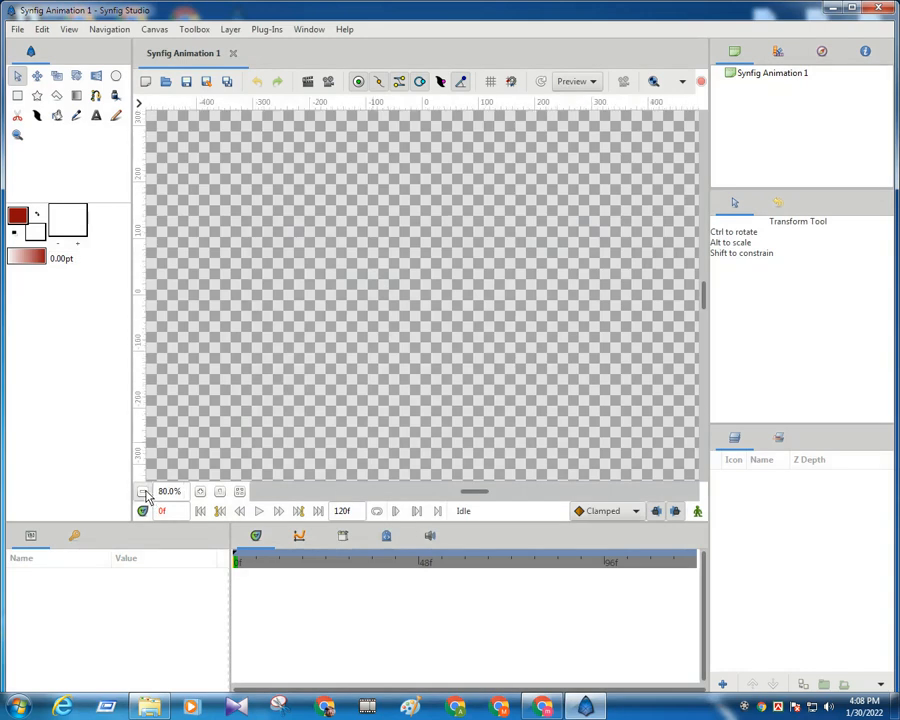
click(143, 492)
click(143, 492)
click(143, 492)
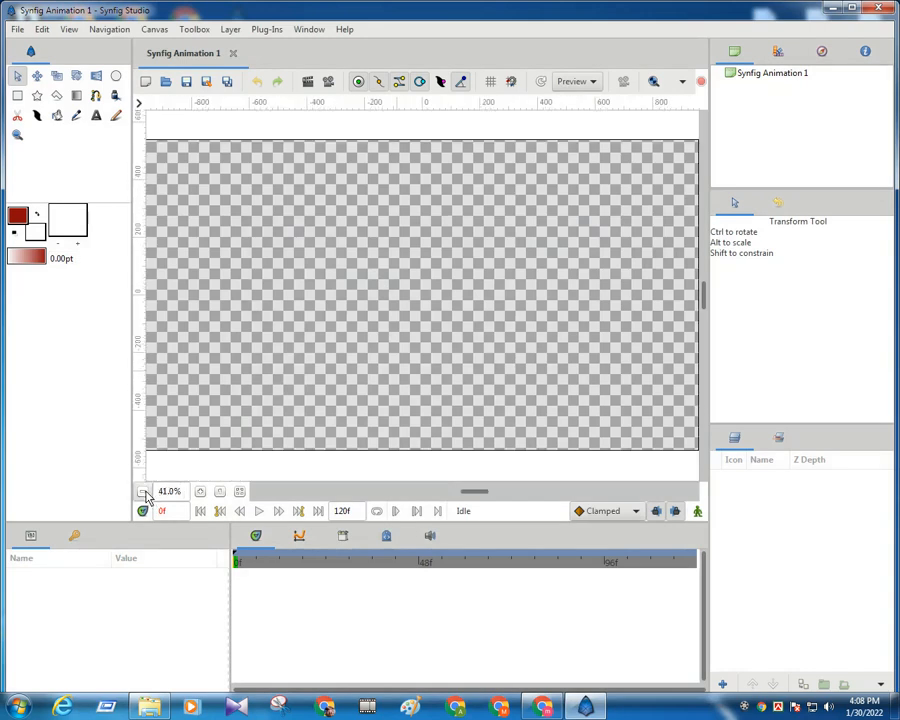
click(143, 492)
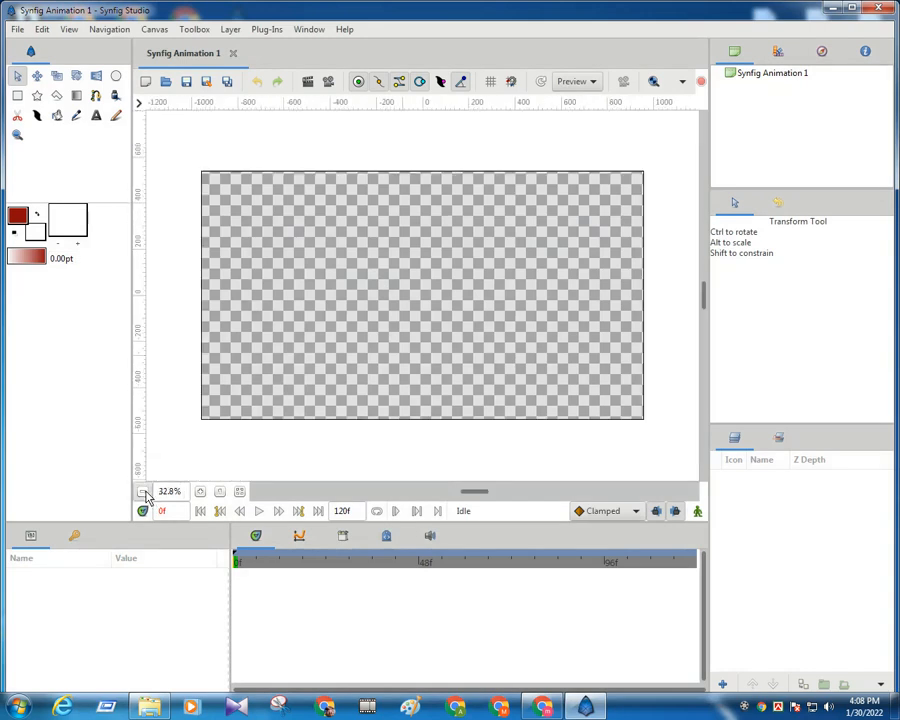
click(200, 492)
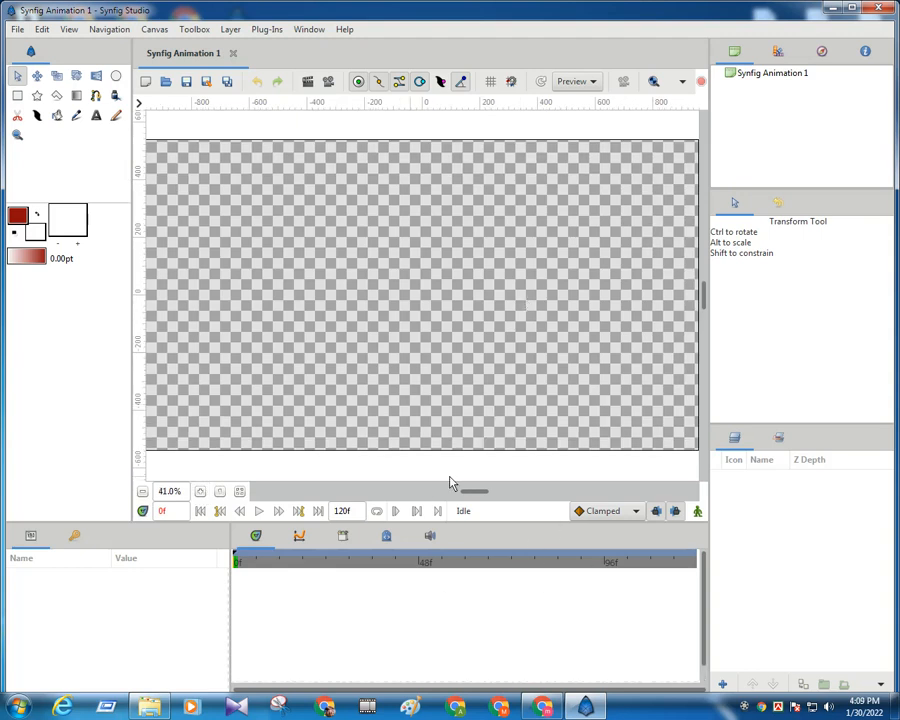
click(116, 77)
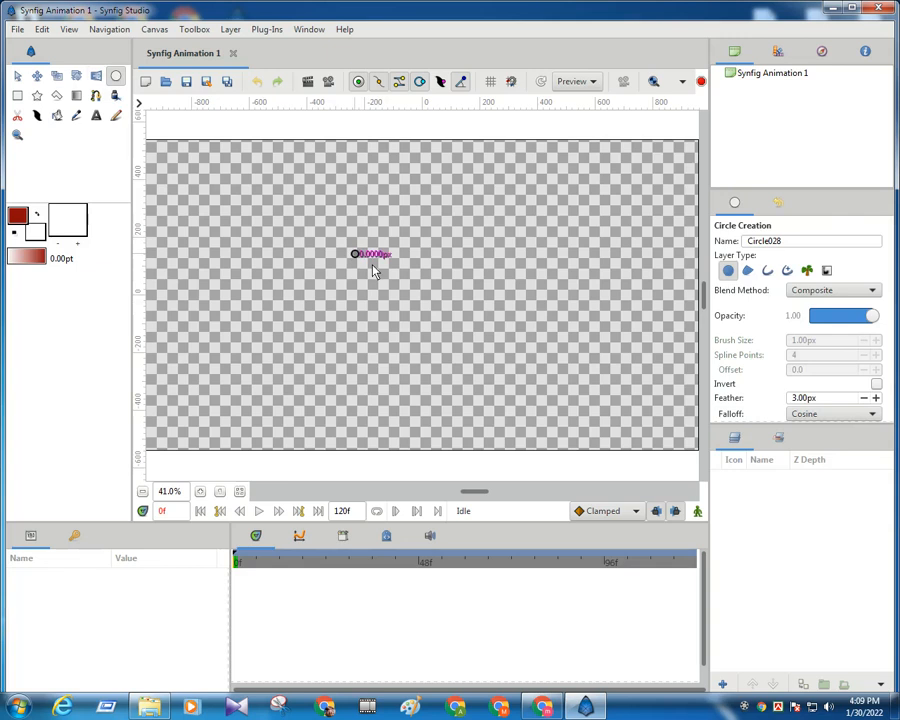
drag(373, 270, 400, 333)
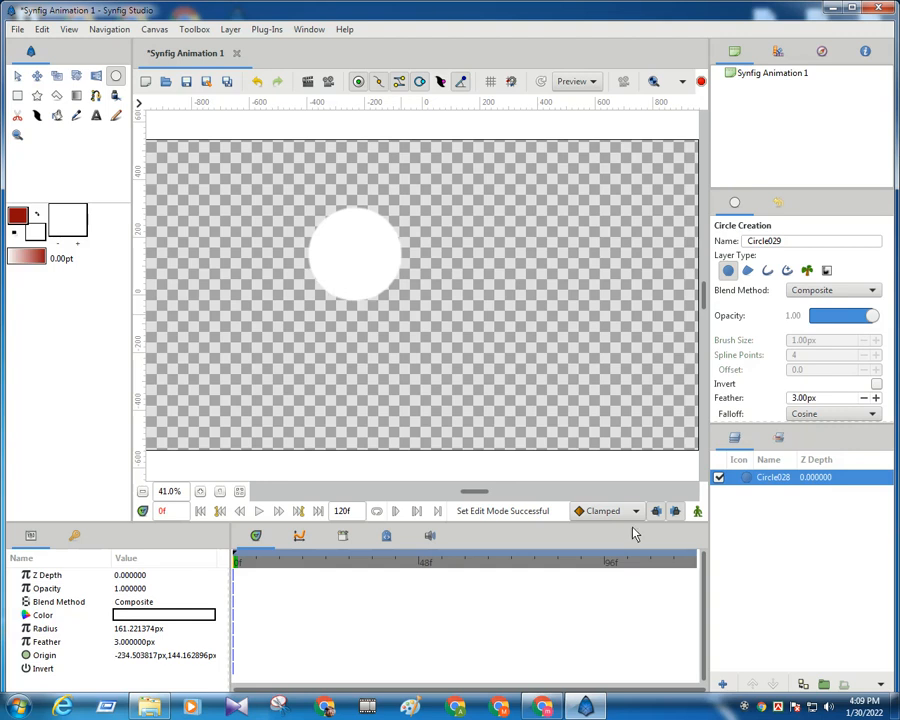
click(824, 685)
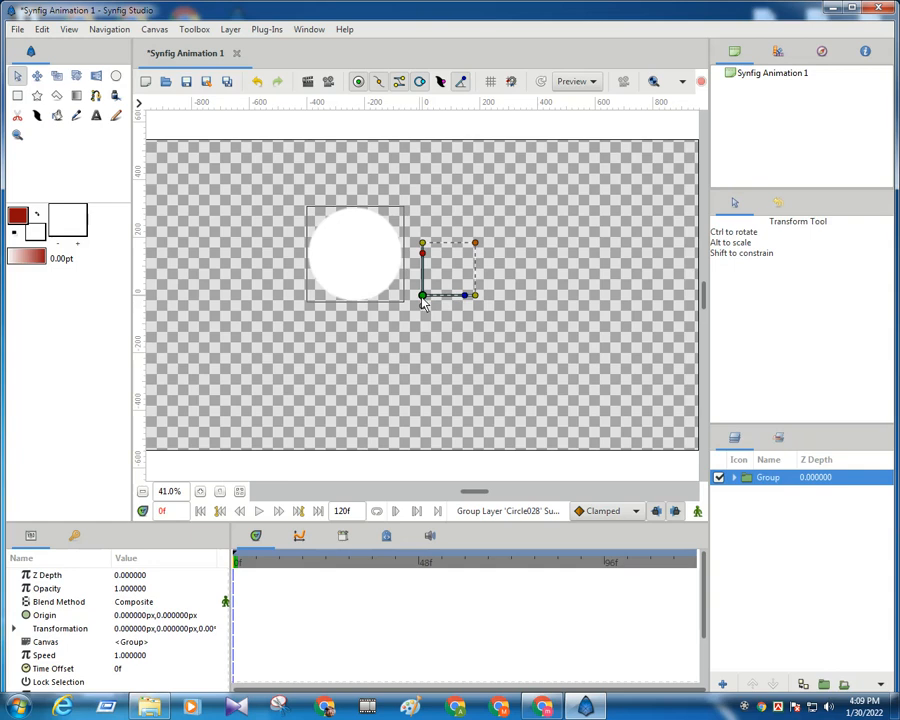
Offset the circle group to about 127 px, -125 px and scale it into a wide ellipse at about 102 x 72 px
drag(422, 298, 459, 336)
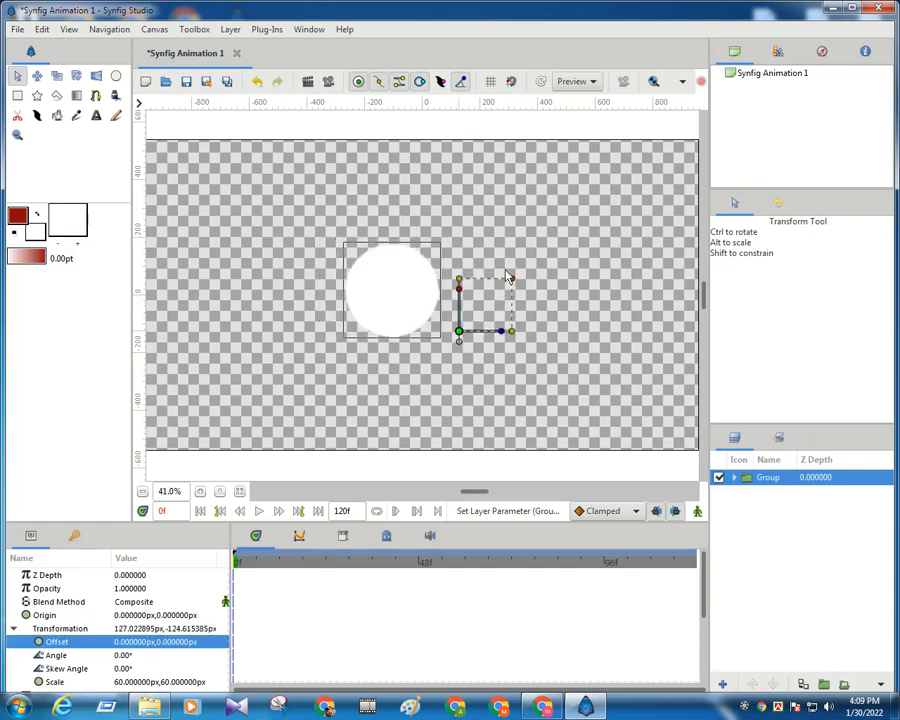
mouse_move(511, 287)
mouse_down()
mouse_move(523, 266)
mouse_move(511, 281)
mouse_move(522, 281)
mouse_up()
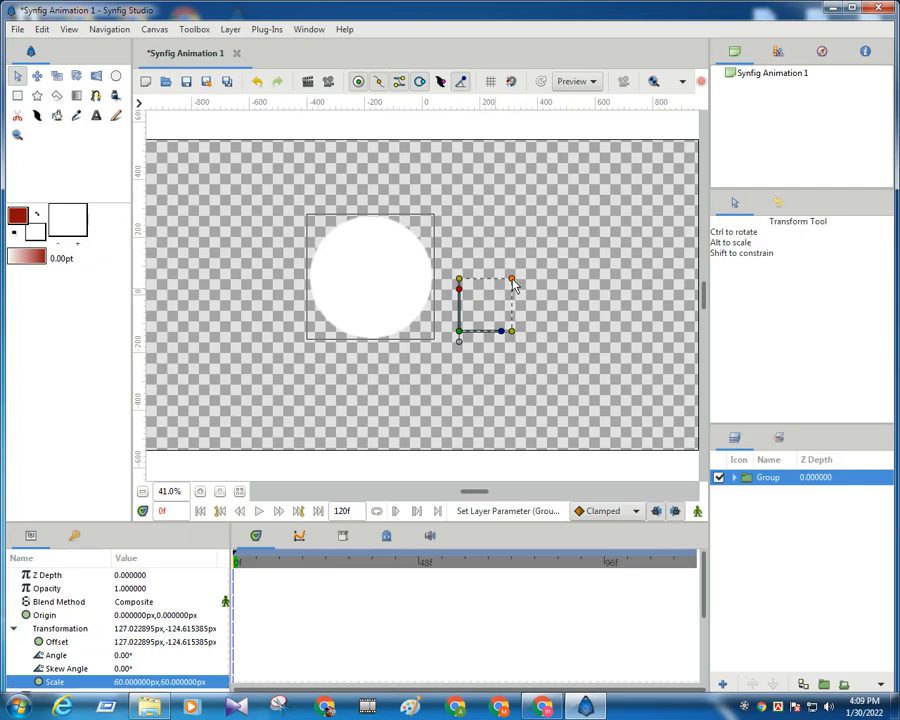
drag(516, 340, 591, 334)
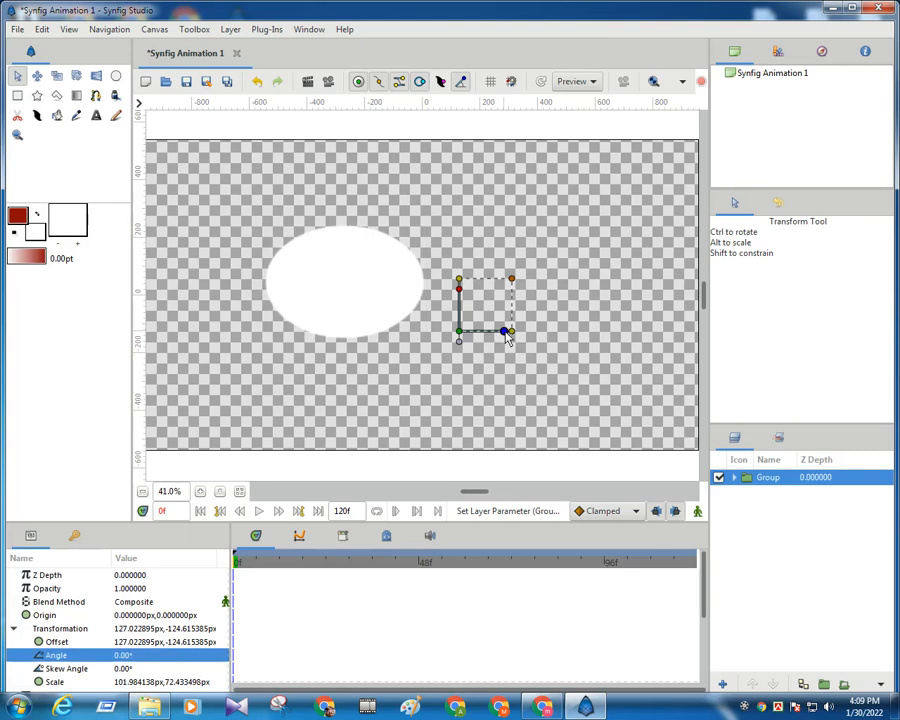
Rotate the circle group to about -2.05° and stretch it vertically
drag(507, 338, 501, 333)
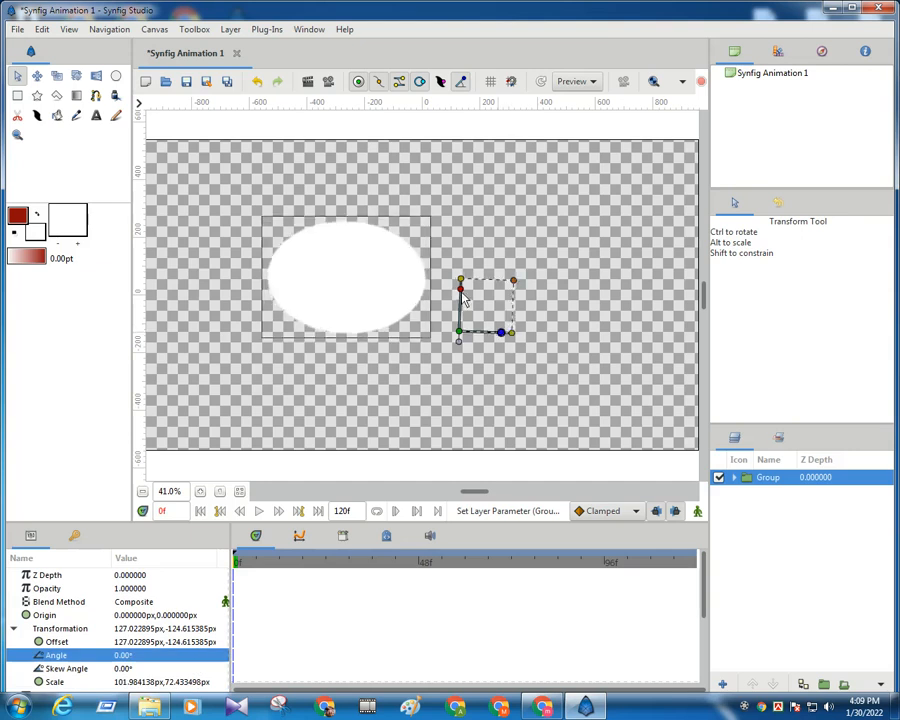
drag(461, 287, 460, 264)
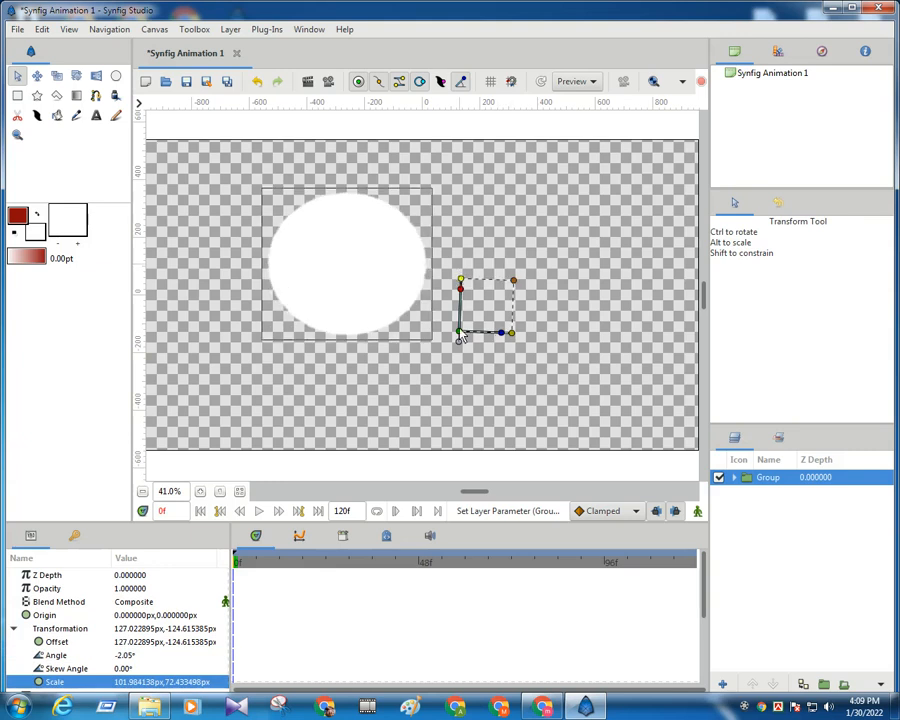
Move the circle group to an offset of about 303 px, -205 px and reduce its horizontal scale to about 84 px
drag(457, 337, 510, 358)
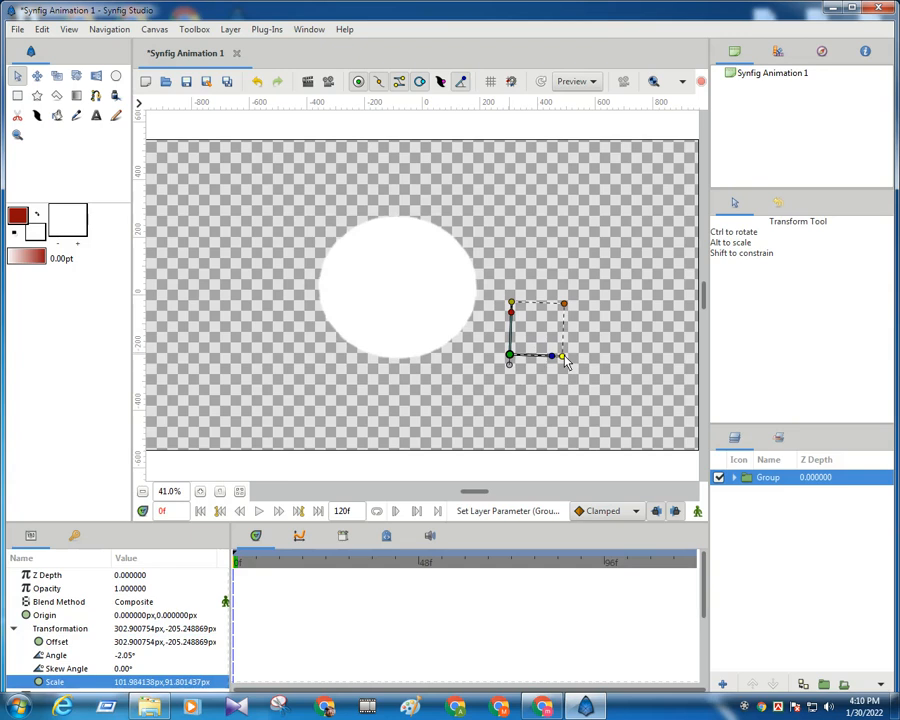
scroll(565, 362, up, 1)
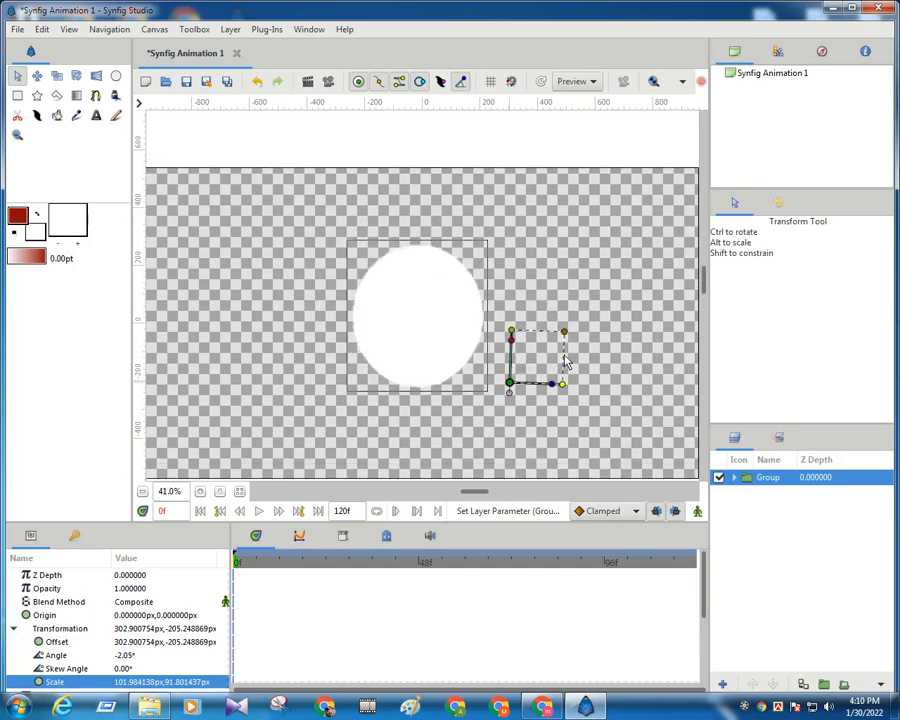
scroll(704, 295, down, 1)
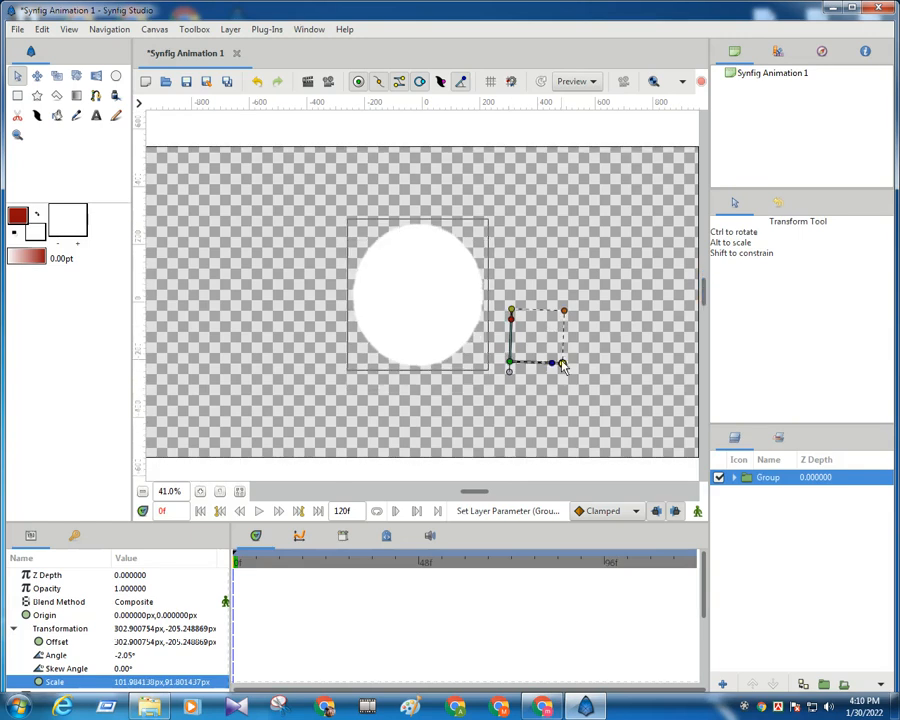
drag(563, 367, 558, 364)
click(556, 363)
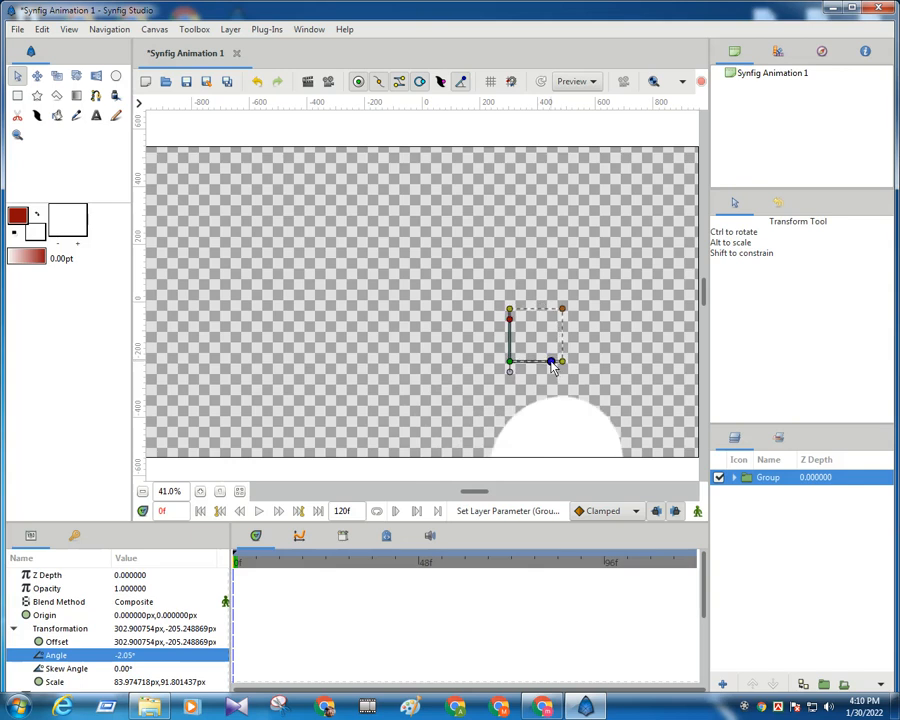
Rotate the circle group to about 368.89° and enlarge its scale to about 131 x 128 px
drag(553, 367, 545, 362)
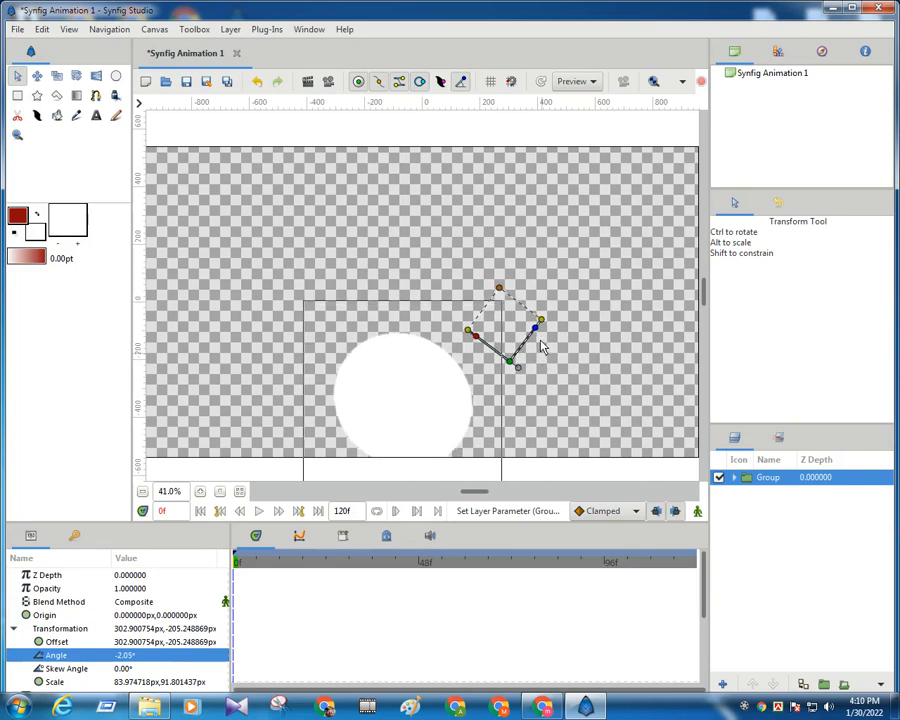
mouse_move(541, 343)
mouse_down()
mouse_move(538, 330)
mouse_move(548, 348)
mouse_up()
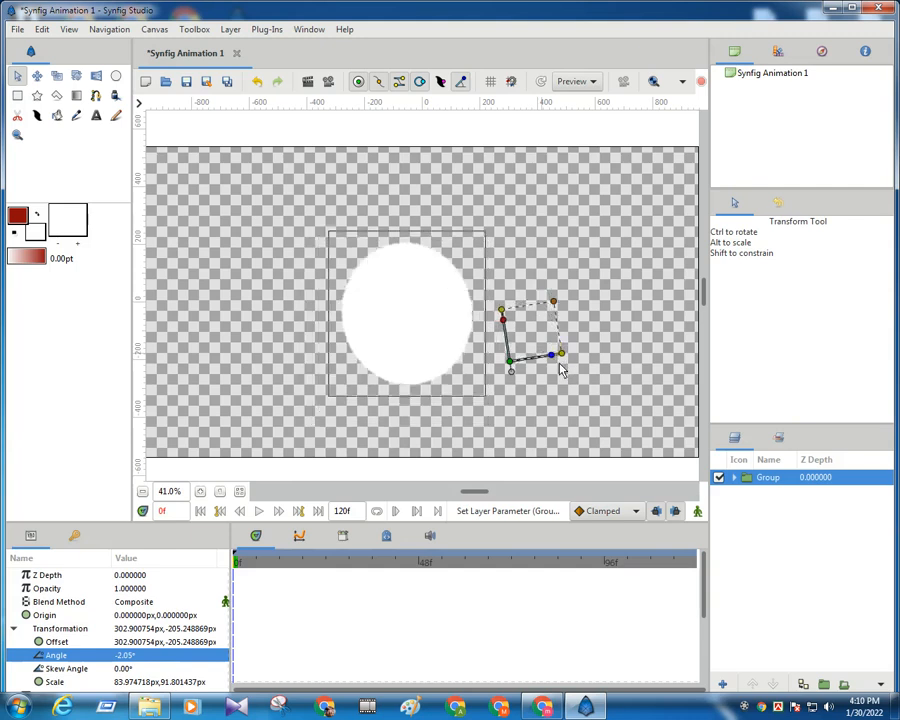
click(503, 316)
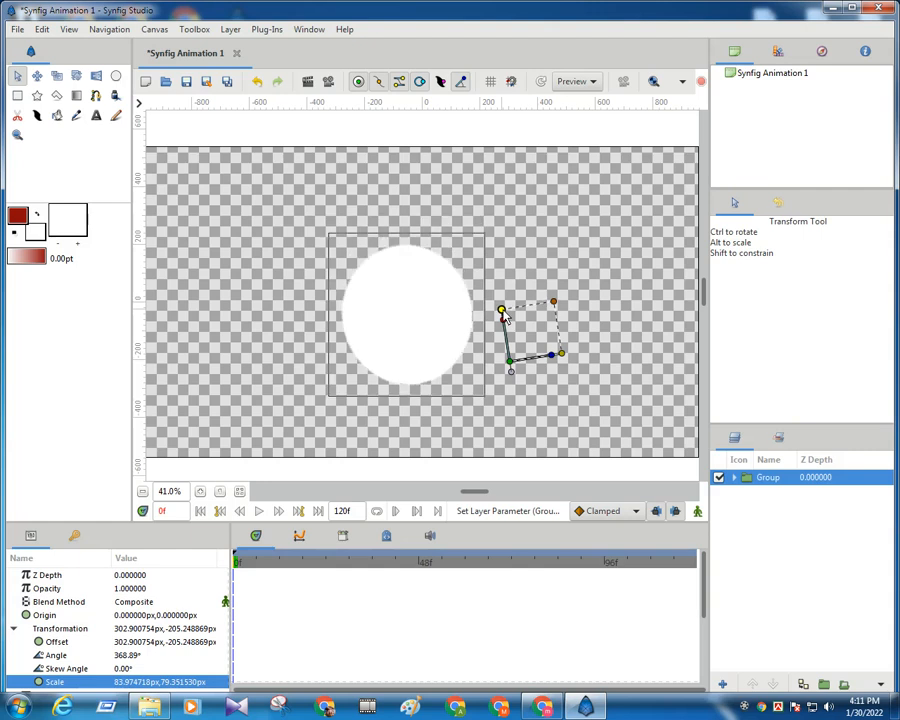
click(554, 303)
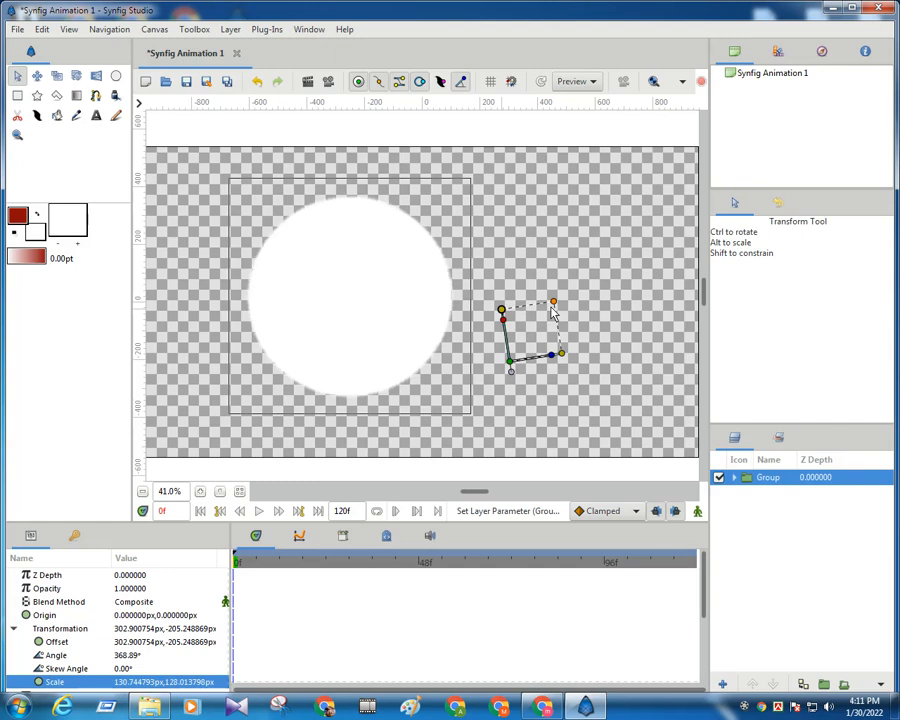
Move the circle group right and nudge it upward to an offset of about 352 px, -137 px
click(512, 368)
mouse_move(512, 368)
mouse_down()
mouse_move(528, 368)
mouse_move(520, 367)
mouse_move(524, 375)
mouse_up()
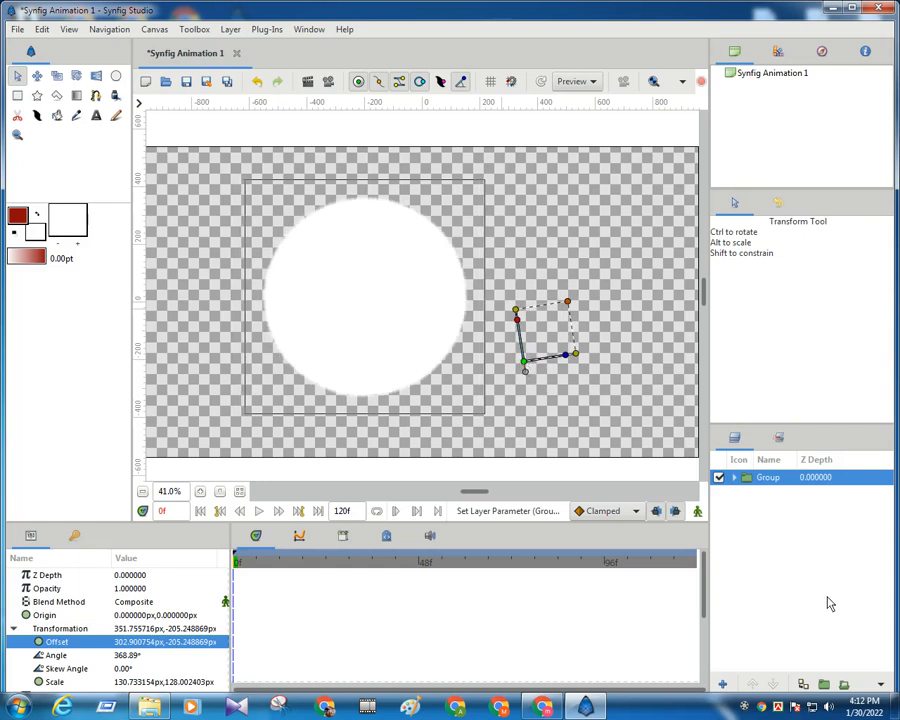
key(Up)
key(Up)
key(Up)
key(Up)
key(Up)
key(Up)
key(Up)
key(Up)
key(Up)
key(Up)
key(Up)
key(Up)
key(Up)
key(Up)
key(Up)
key(Up)
key(Up)
key(Up)
key(Up)
key(Up)
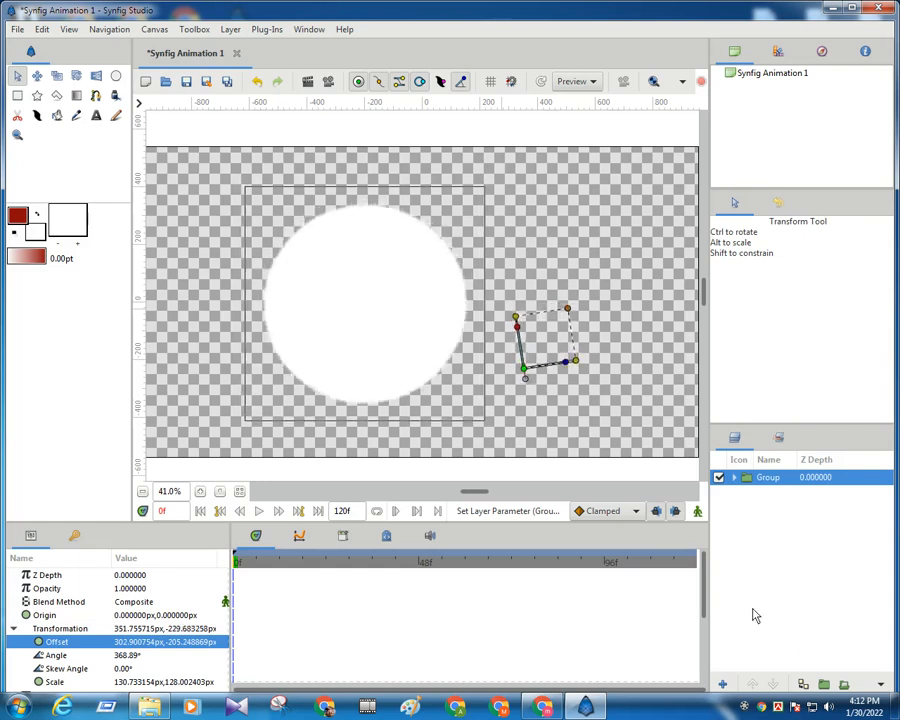
key(Up)
key(Up)
key(Up)
key(Up)
key(Up)
key(Up)
key(Up)
key(Up)
key(Up)
key(Up)
key(Up)
key(Up)
key(Up)
key(Up)
key(Up)
key(Up)
key(Up)
key(Up)
key(Up)
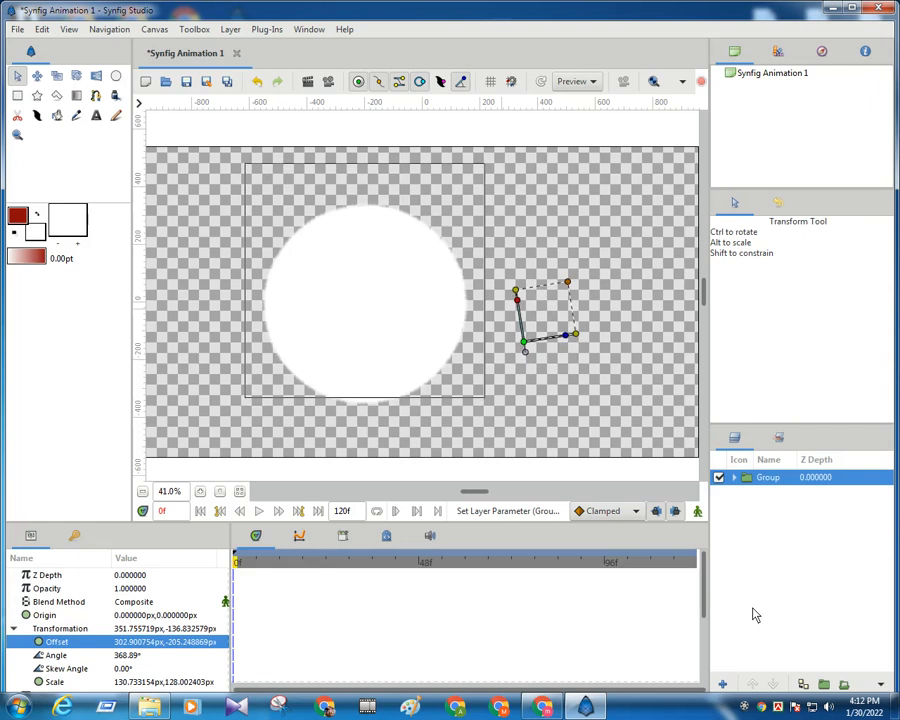
Nudge the circle group downward to a vertical offset of about -210 px
key(Down)
key(Down)
key(Down)
key(Down)
key(Down)
key(Down)
key(Down)
key(Down)
key(Down)
key(Down)
key(Down)
key(Down)
key(Down)
key(Down)
key(Down)
key(Down)
key(Down)
key(Down)
key(Down)
key(Down)
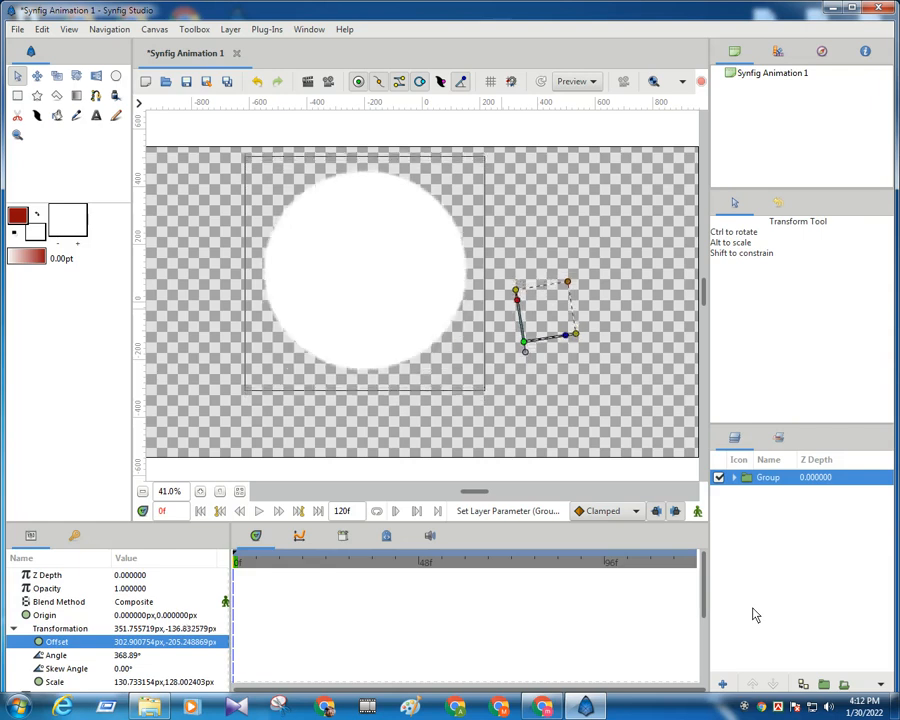
Nudge the circle group to the right, to a horizontal offset of about 479 px
key(Right)
key(Right)
key(Right)
key(Right)
key(Right)
key(Right)
key(Right)
key(Right)
key(Right)
key(Right)
key(Right)
key(Right)
key(Right)
key(Right)
key(Right)
key(Right)
key(Right)
key(Right)
key(Right)
key(Right)
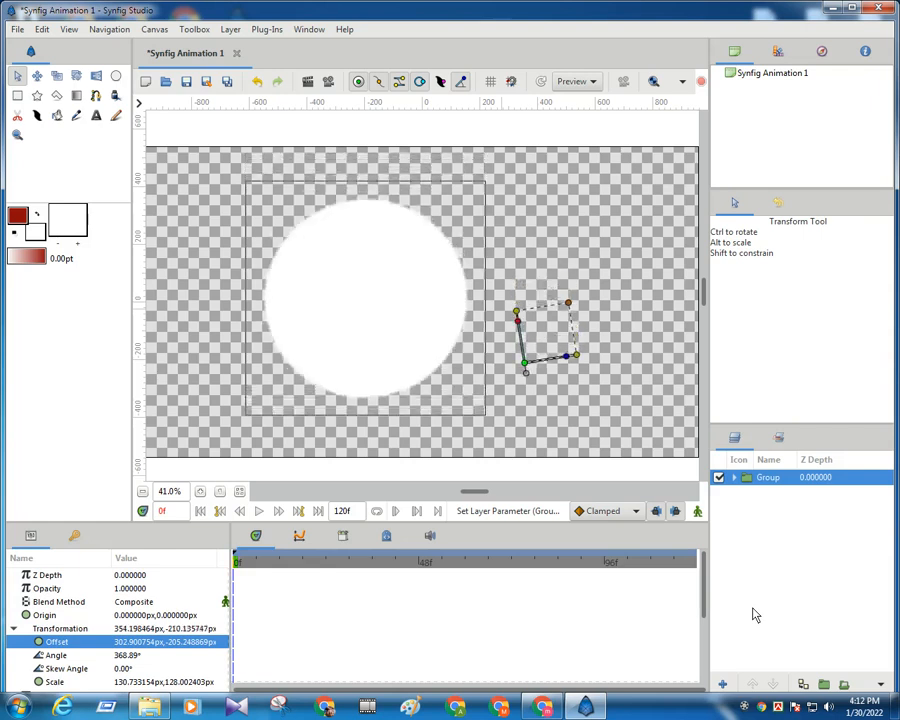
key(Right)
key(Right)
key(Right)
key(Right)
key(Right)
key(Right)
key(Right)
key(Right)
key(Right)
key(Right)
key(Right)
key(Right)
key(Right)
key(Right)
key(Right)
key(Right)
key(Right)
key(Right)
key(Right)
key(Right)
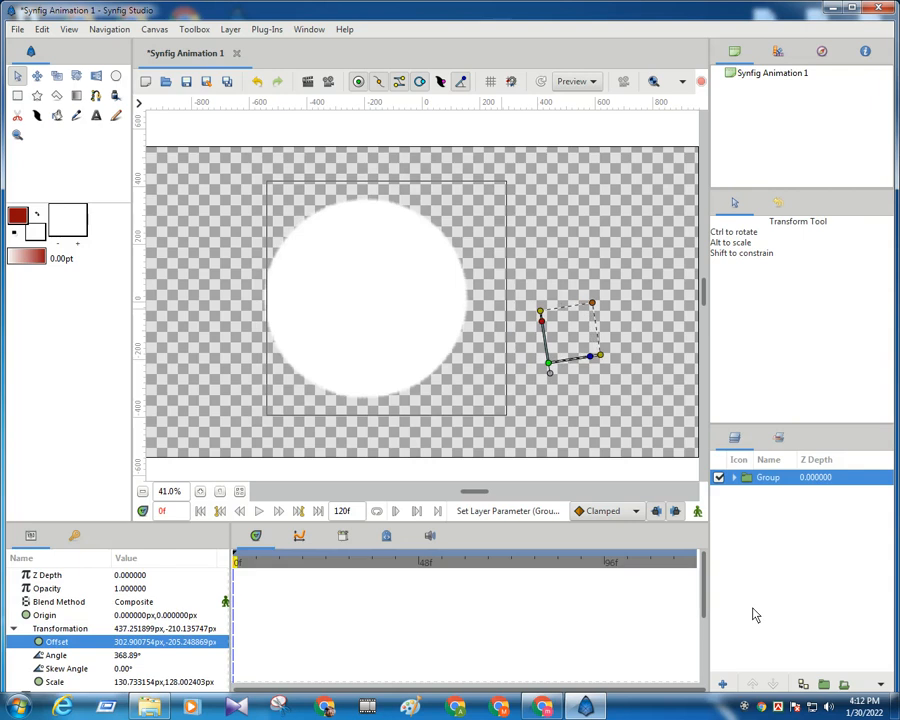
Nudge the circle group back left to a horizontal offset of about 362 px and scale it to about 144 x 131 px
key(Left)
key(Left)
key(Left)
key(Left)
key(Left)
key(Left)
key(Left)
key(Left)
key(Left)
key(Left)
key(Left)
key(Left)
key(Left)
key(Left)
key(Left)
key(Left)
key(Left)
key(Left)
key(Left)
key(Left)
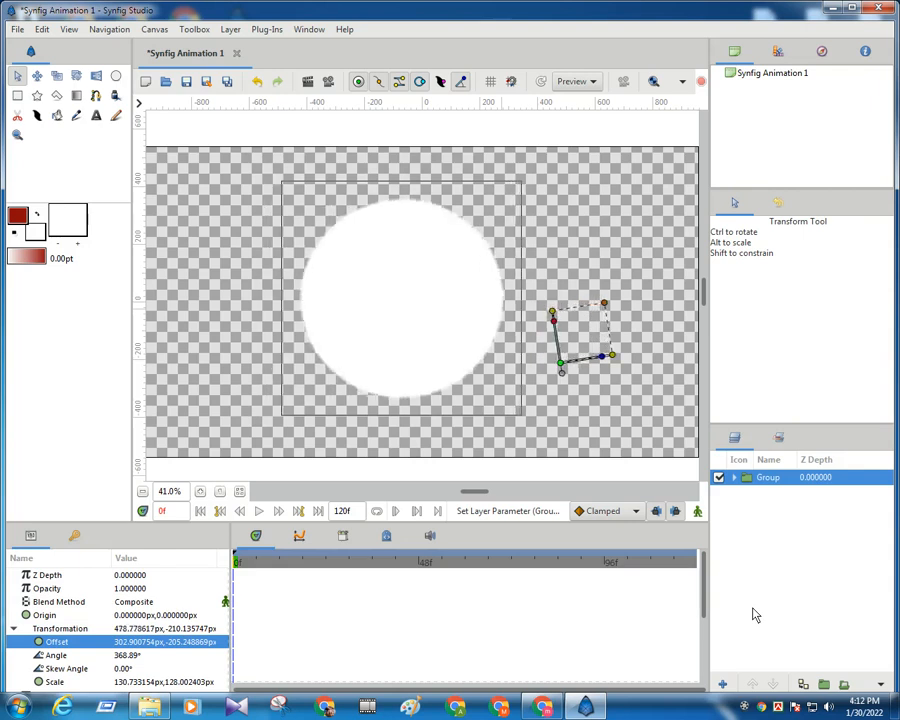
key(Left)
key(Left)
key(Left)
key(Left)
key(Left)
key(Left)
key(Left)
key(Left)
key(Left)
key(Left)
key(Left)
key(Left)
key(Left)
key(Left)
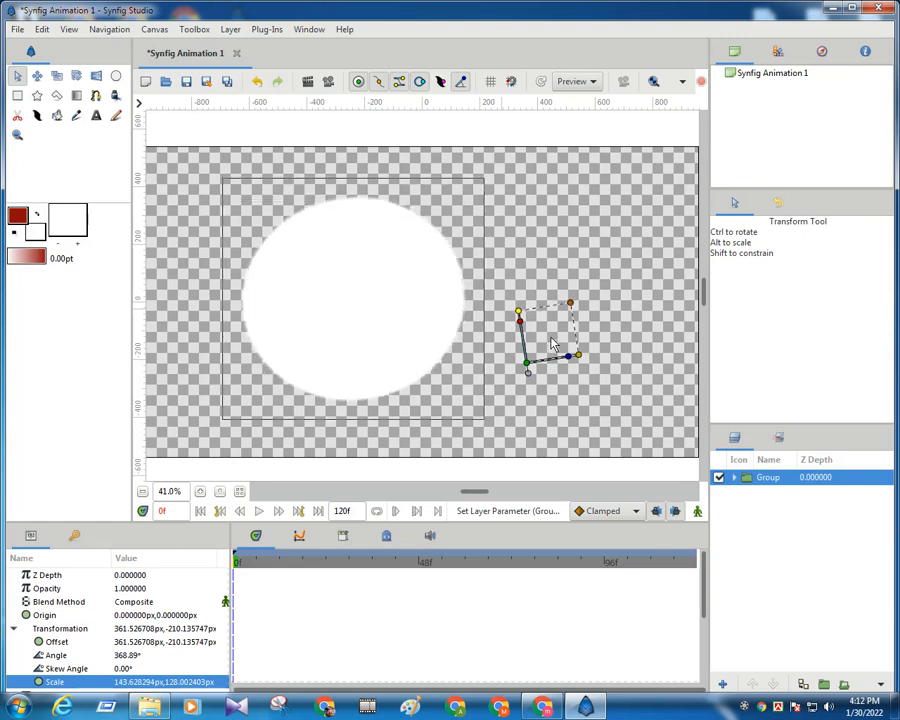
click(570, 305)
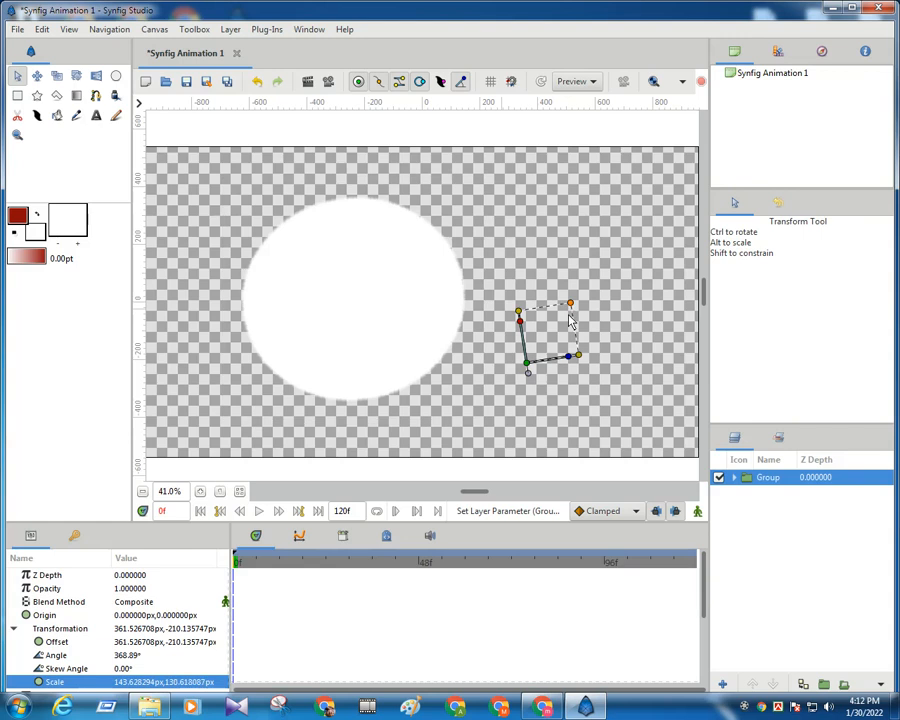